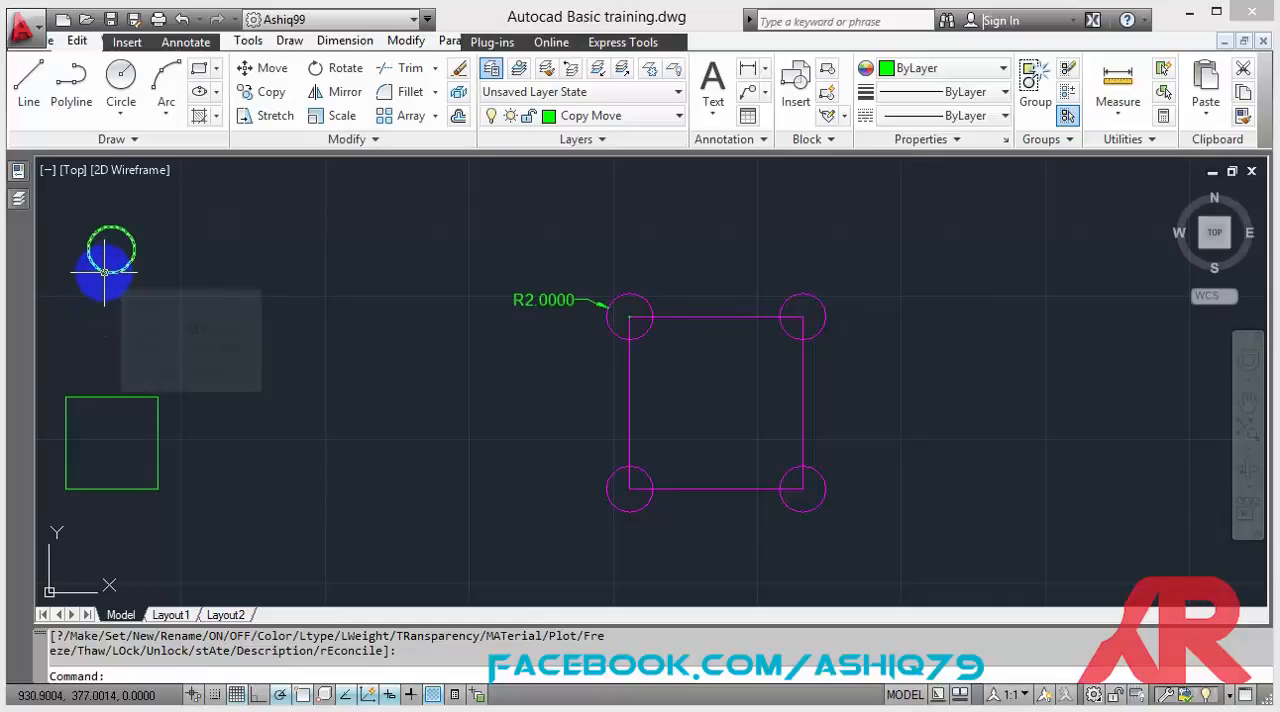
Move the green circle by its center to the green square's center, using Mid Between 2 Points on two opposite corners.
click(104, 271)
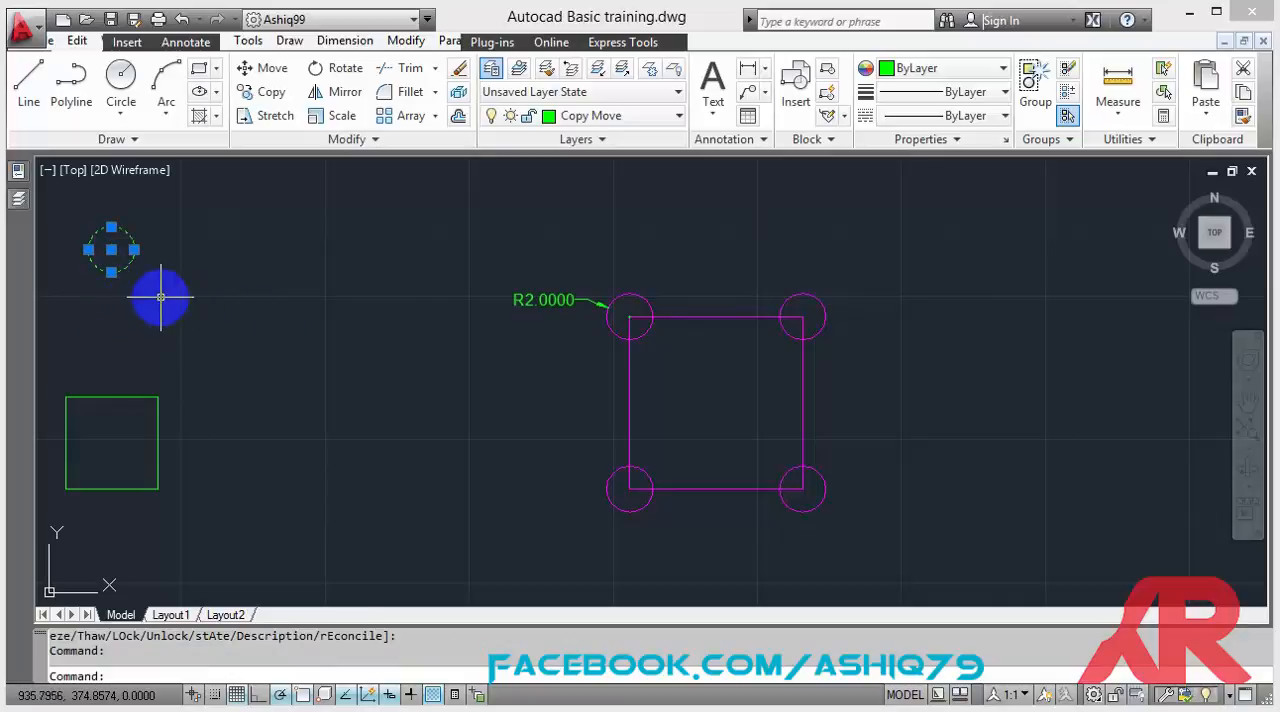
click(272, 70)
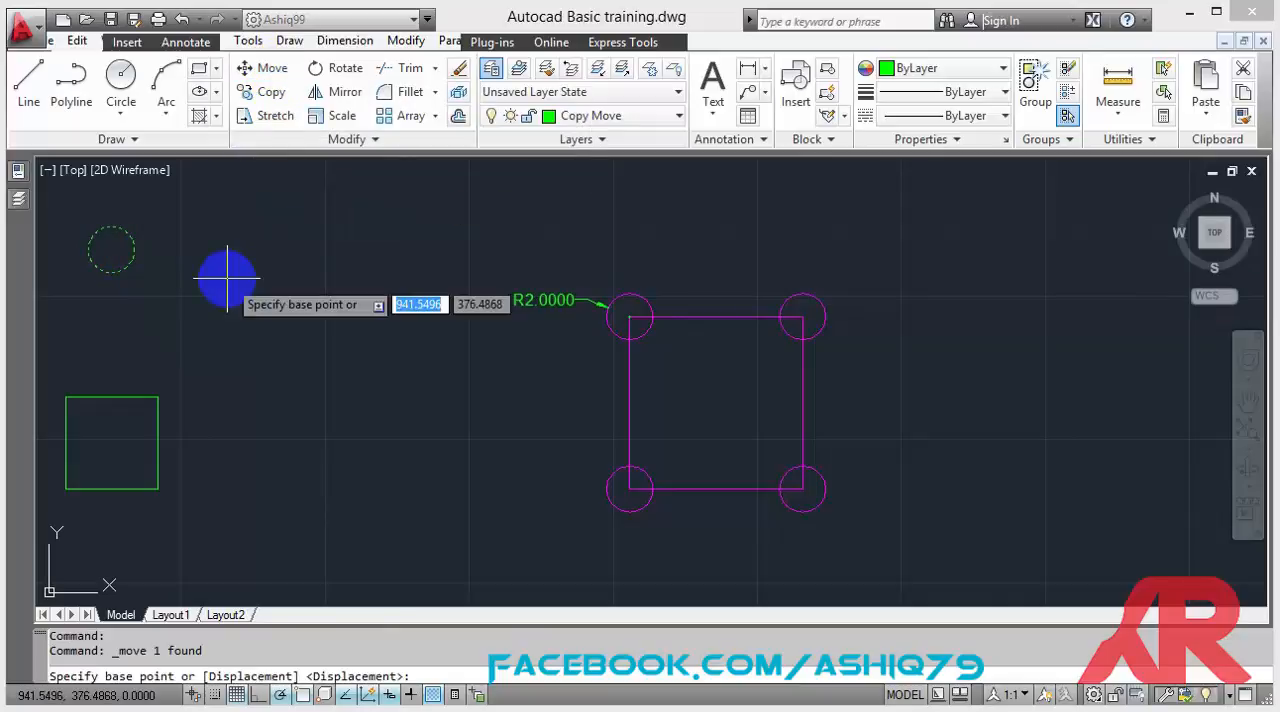
click(111, 250)
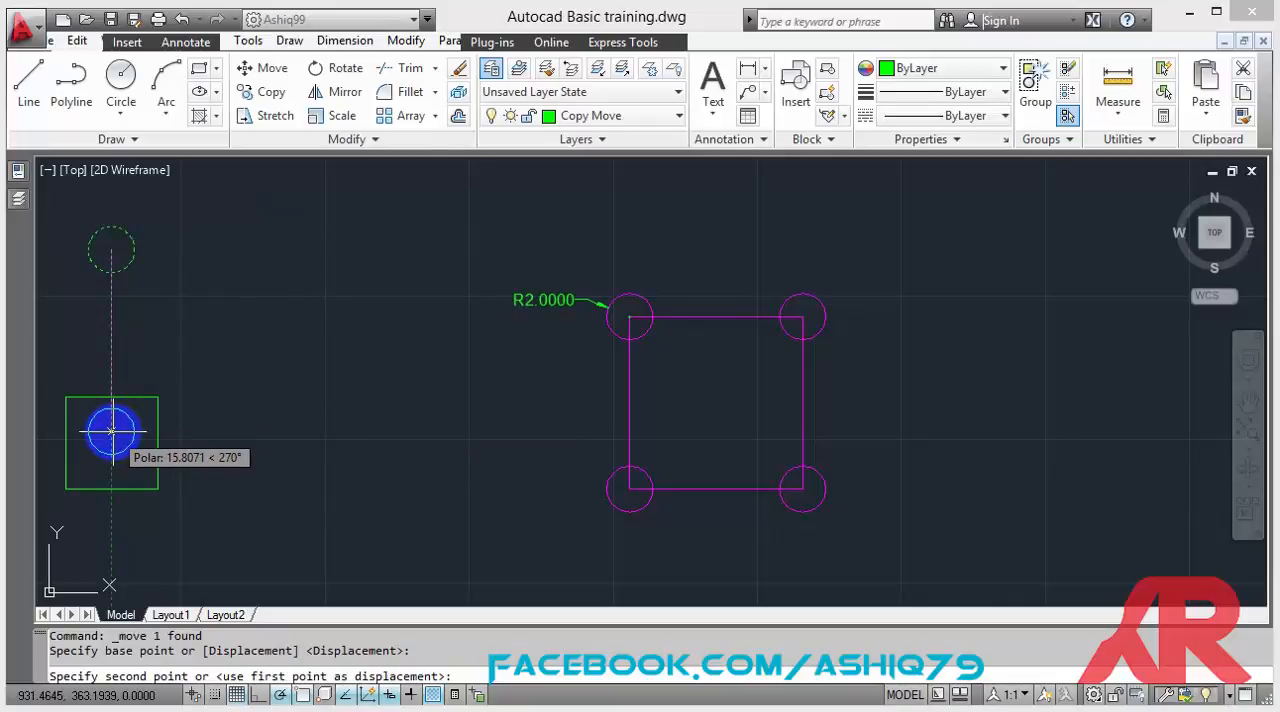
shift+right_click(111, 430)
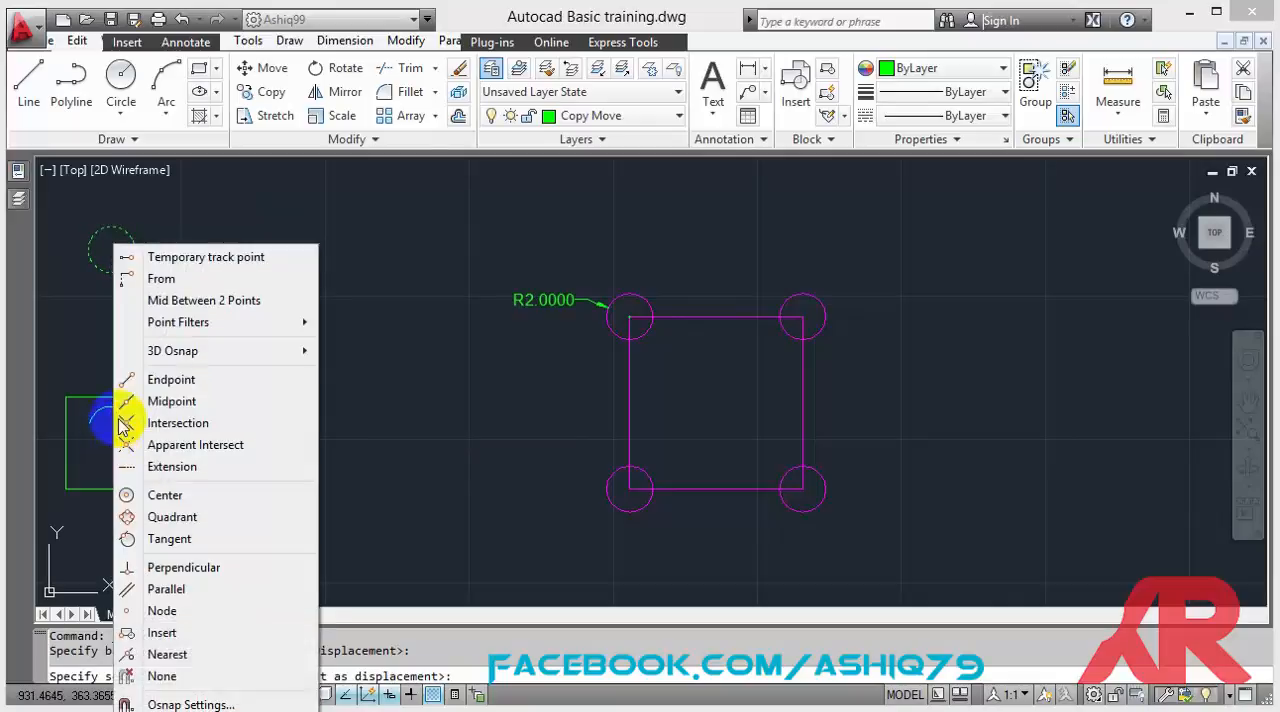
mouse_move(160, 320)
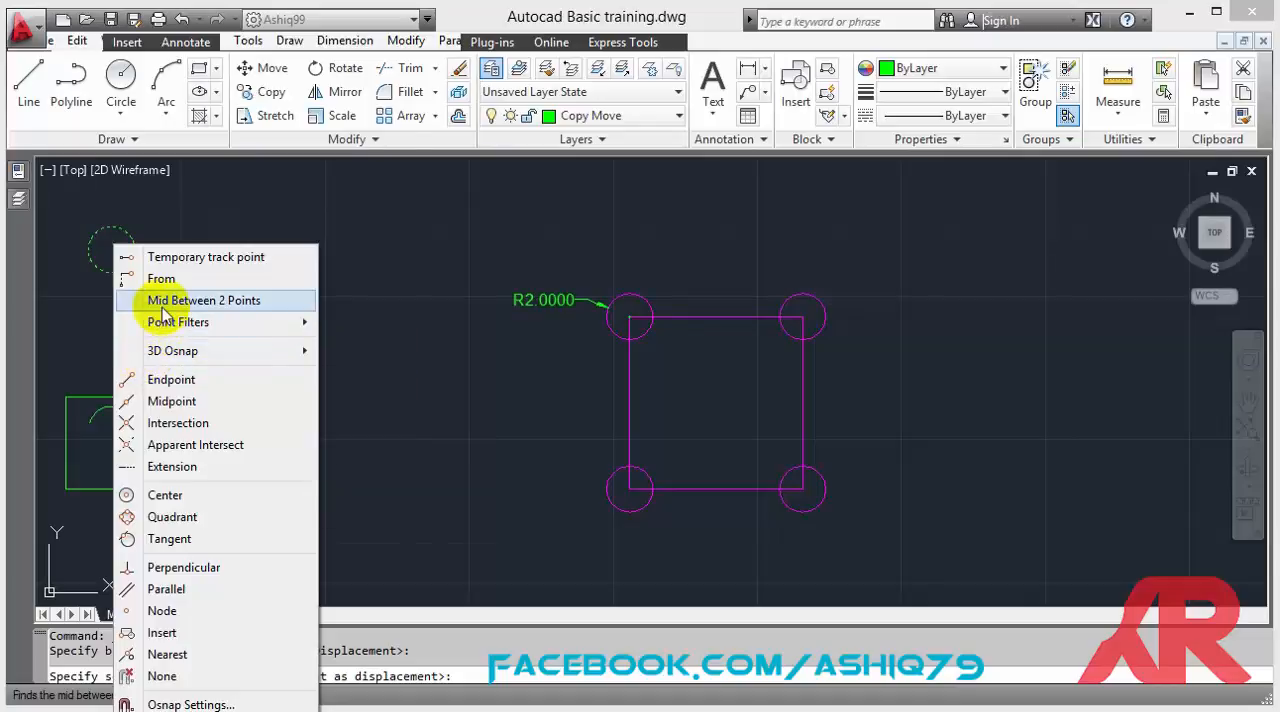
click(163, 300)
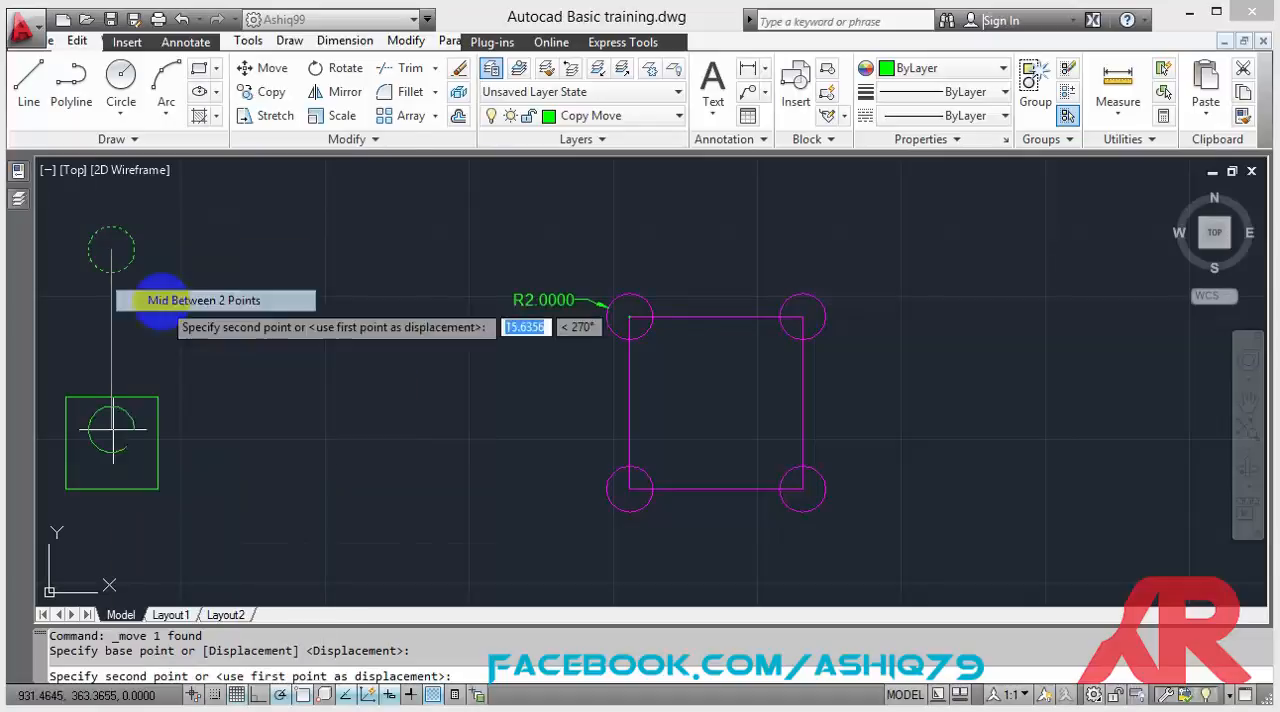
click(157, 397)
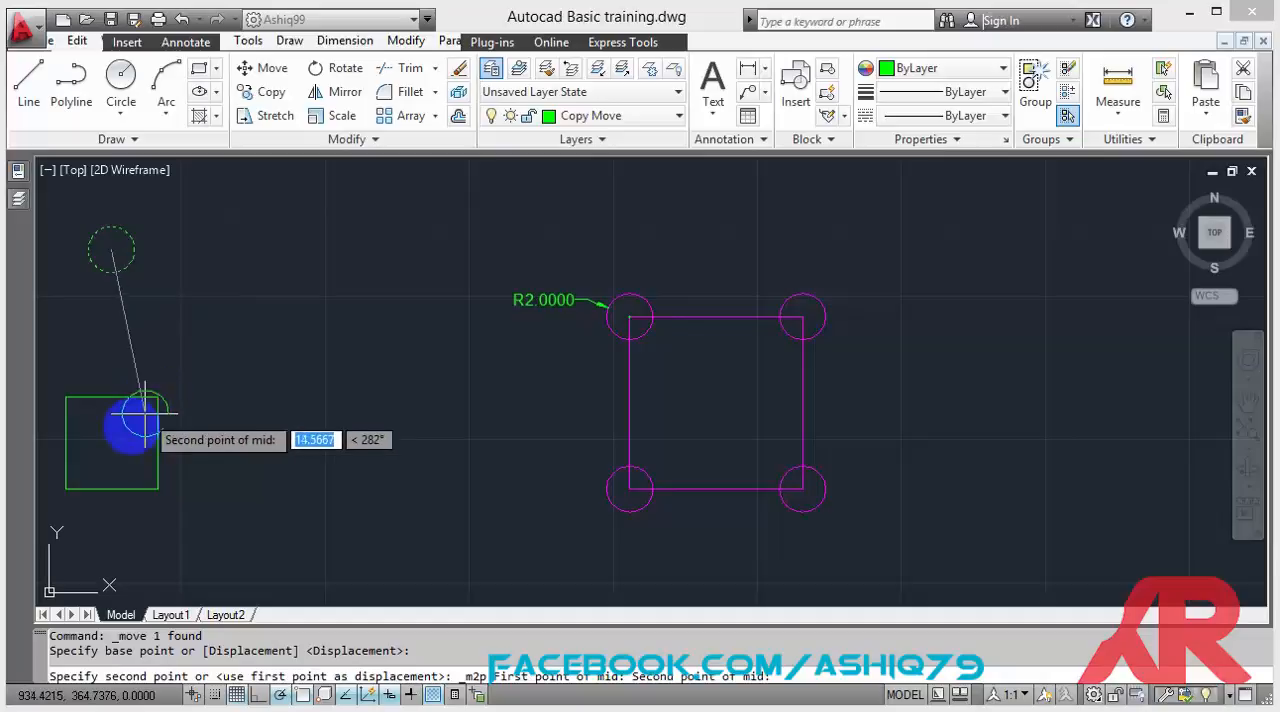
click(66, 489)
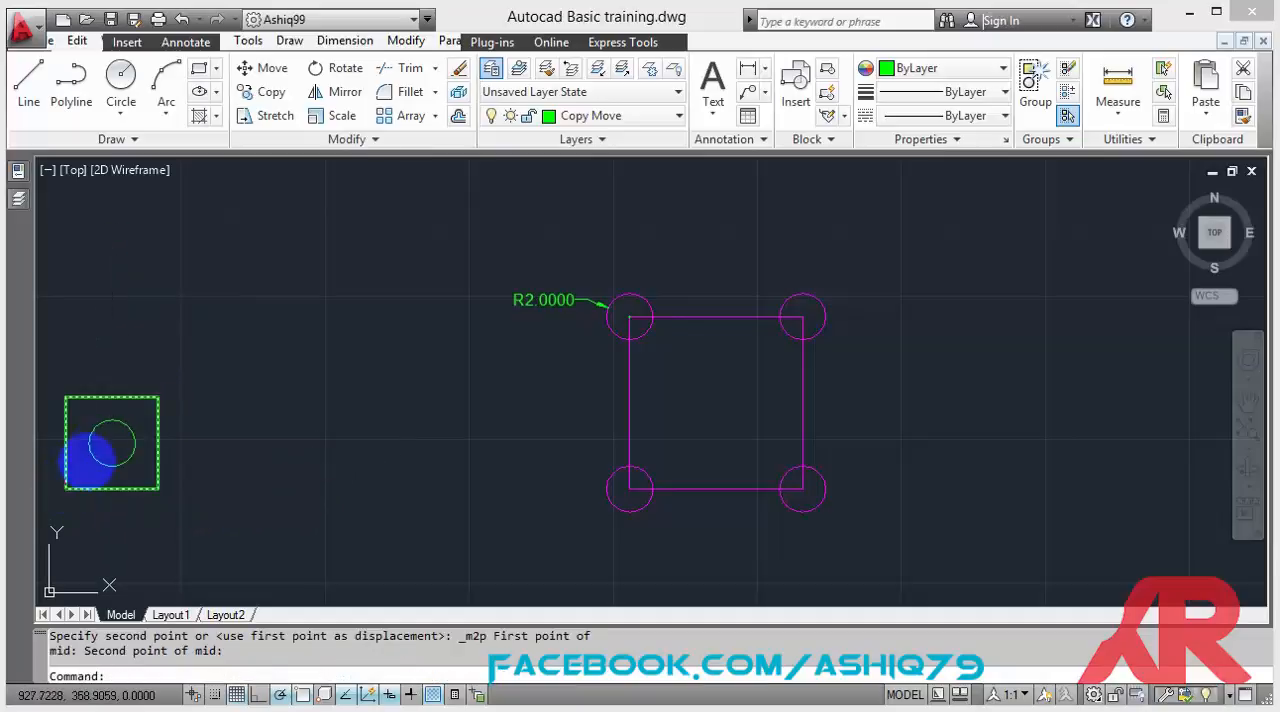
click(108, 421)
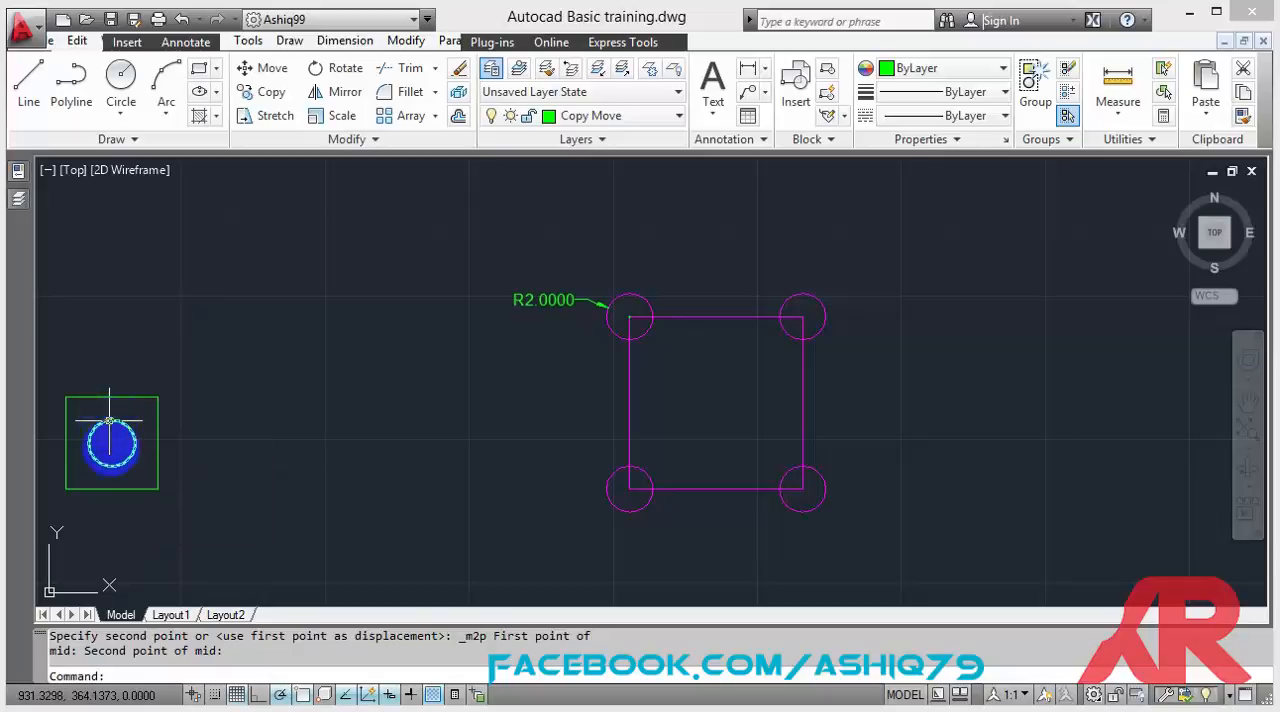
click(114, 475)
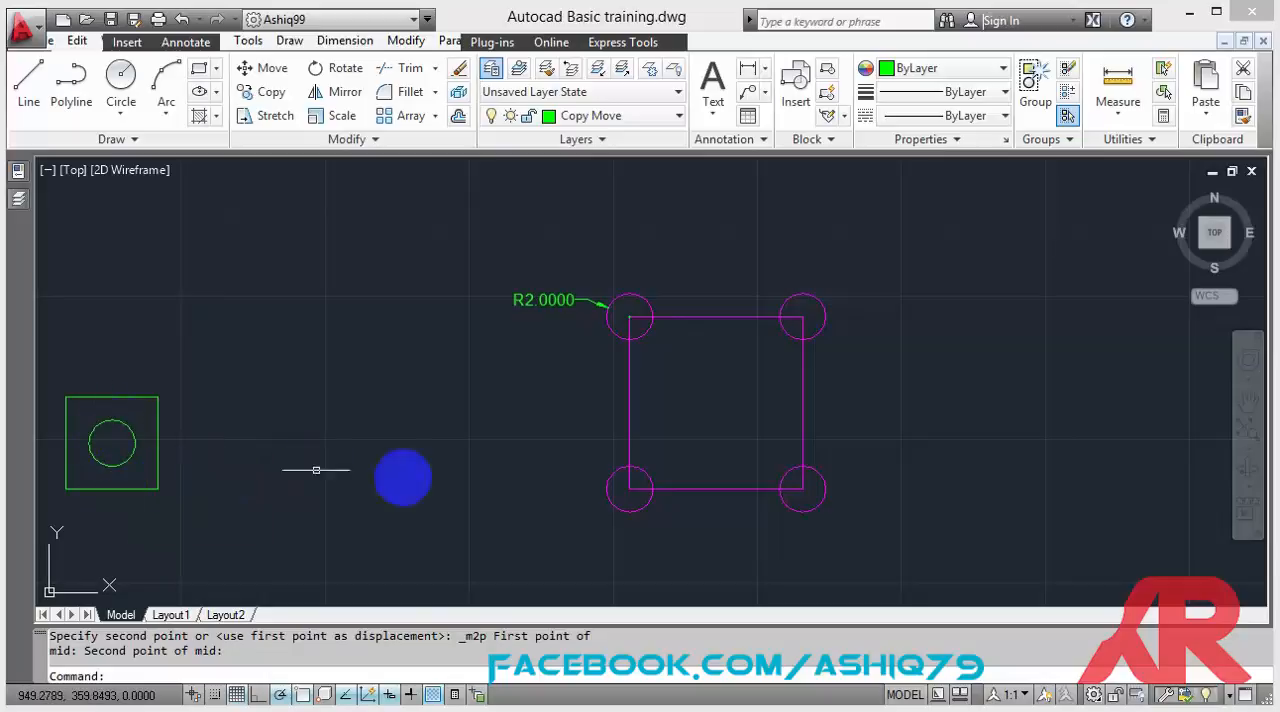
Copy the large magenta square by its lower-left corner about 30.8 units horizontally toward the green square.
click(683, 489)
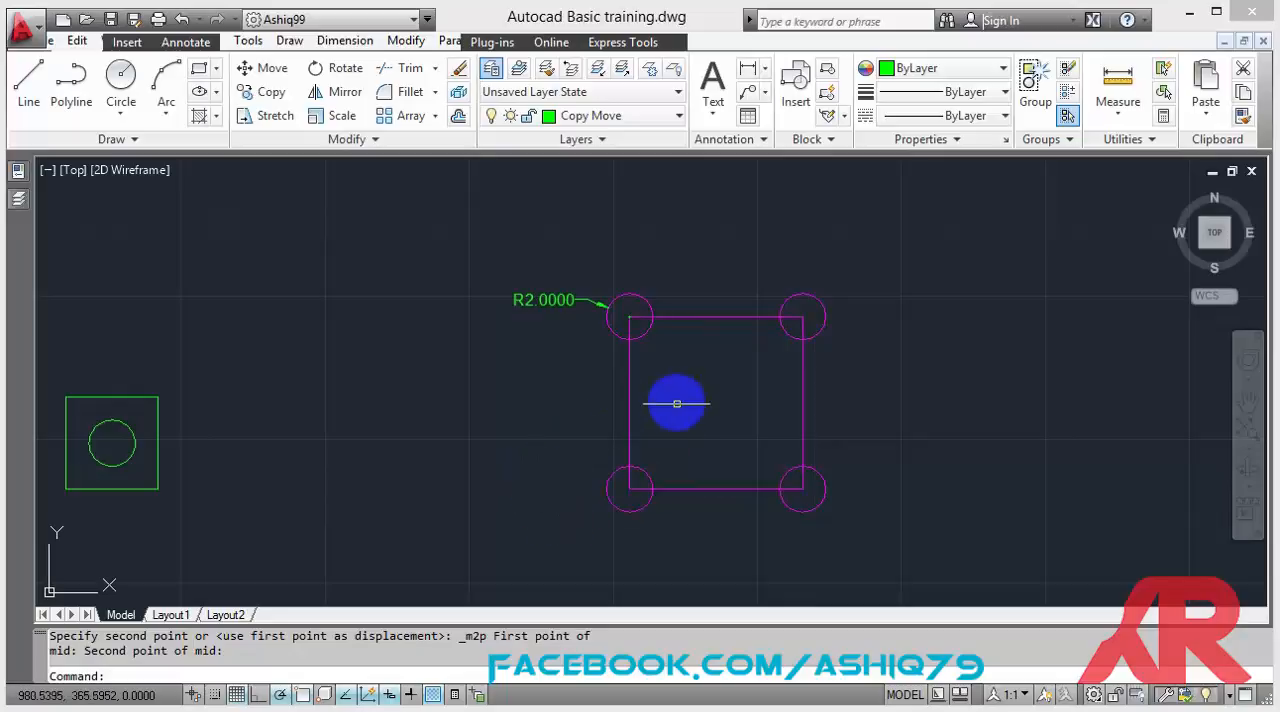
click(263, 92)
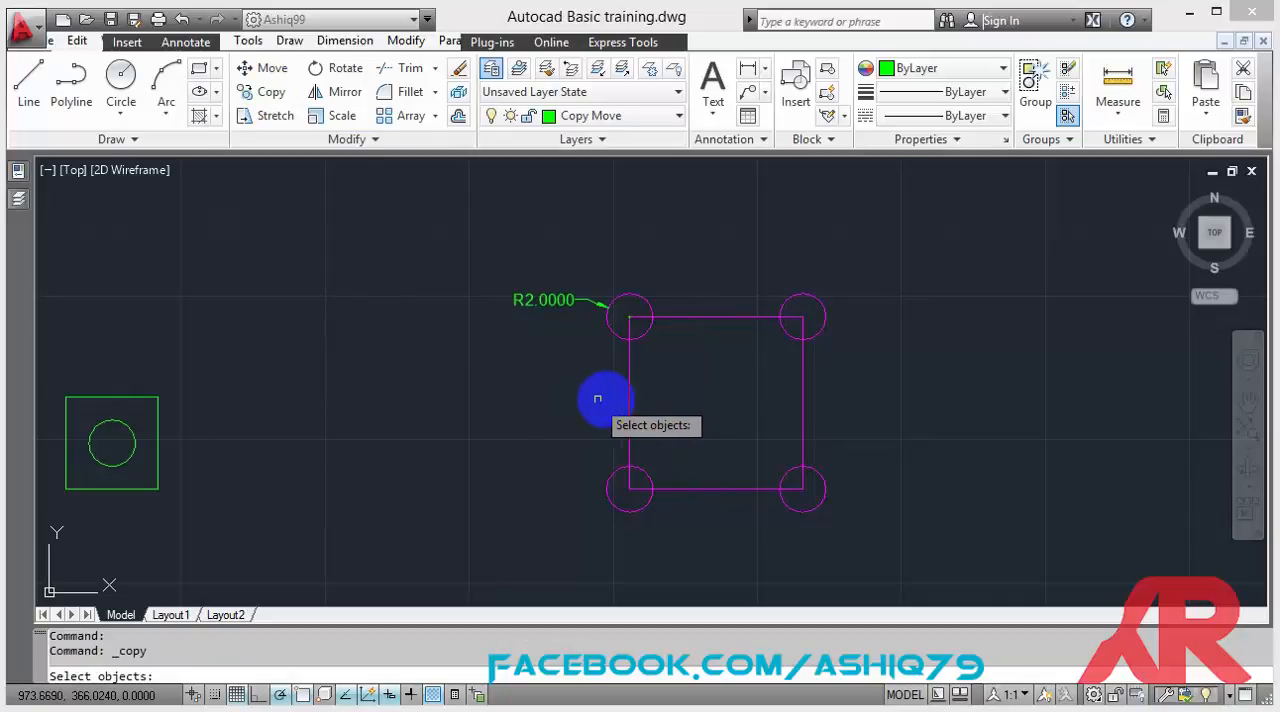
click(627, 402)
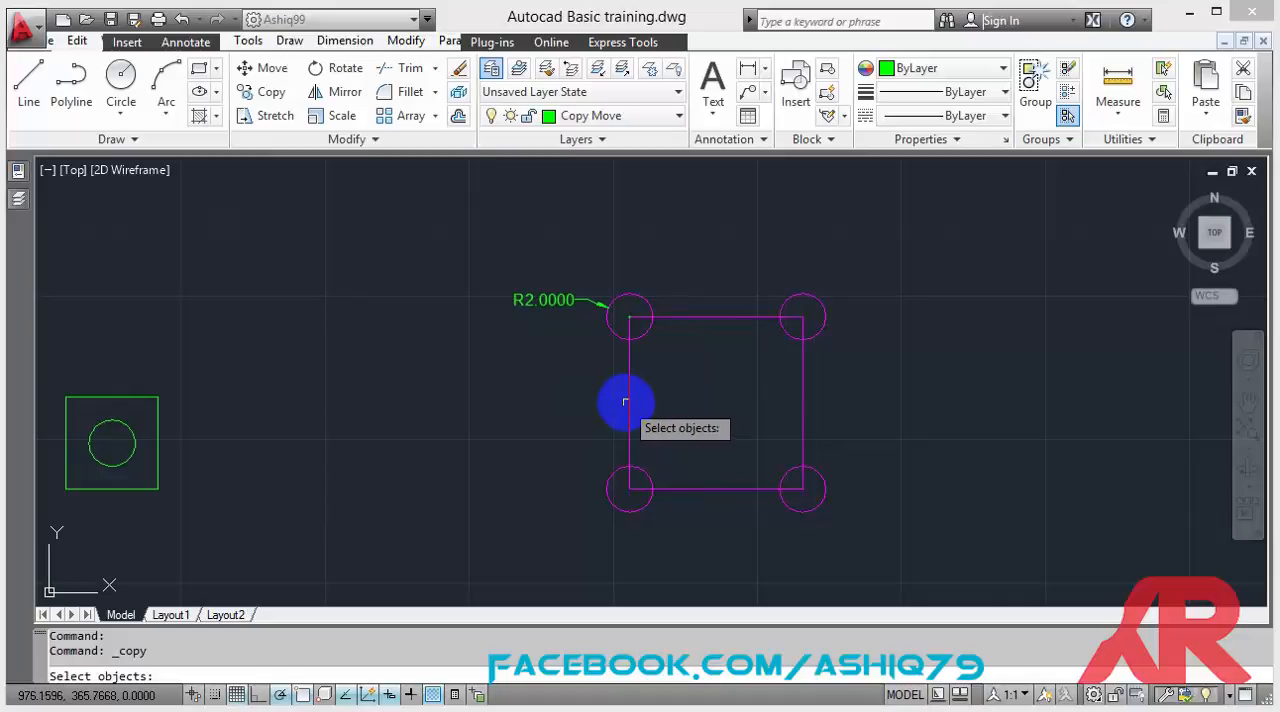
click(625, 401)
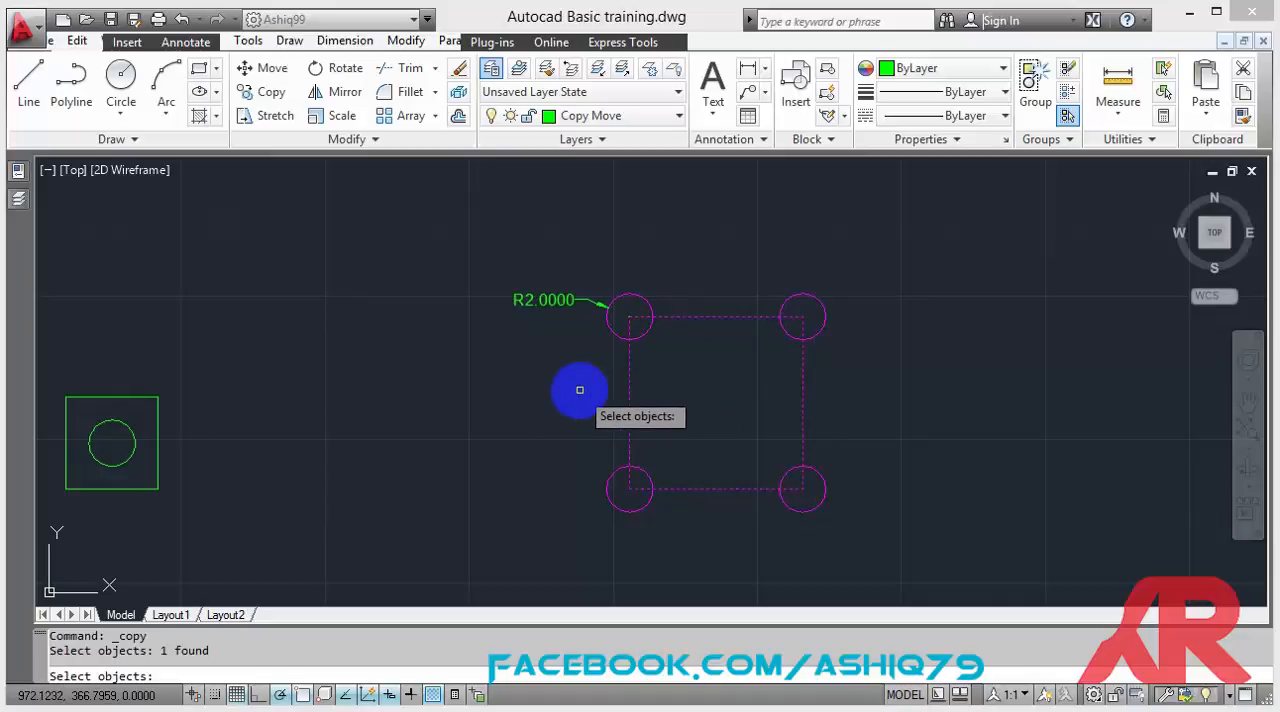
key(Return)
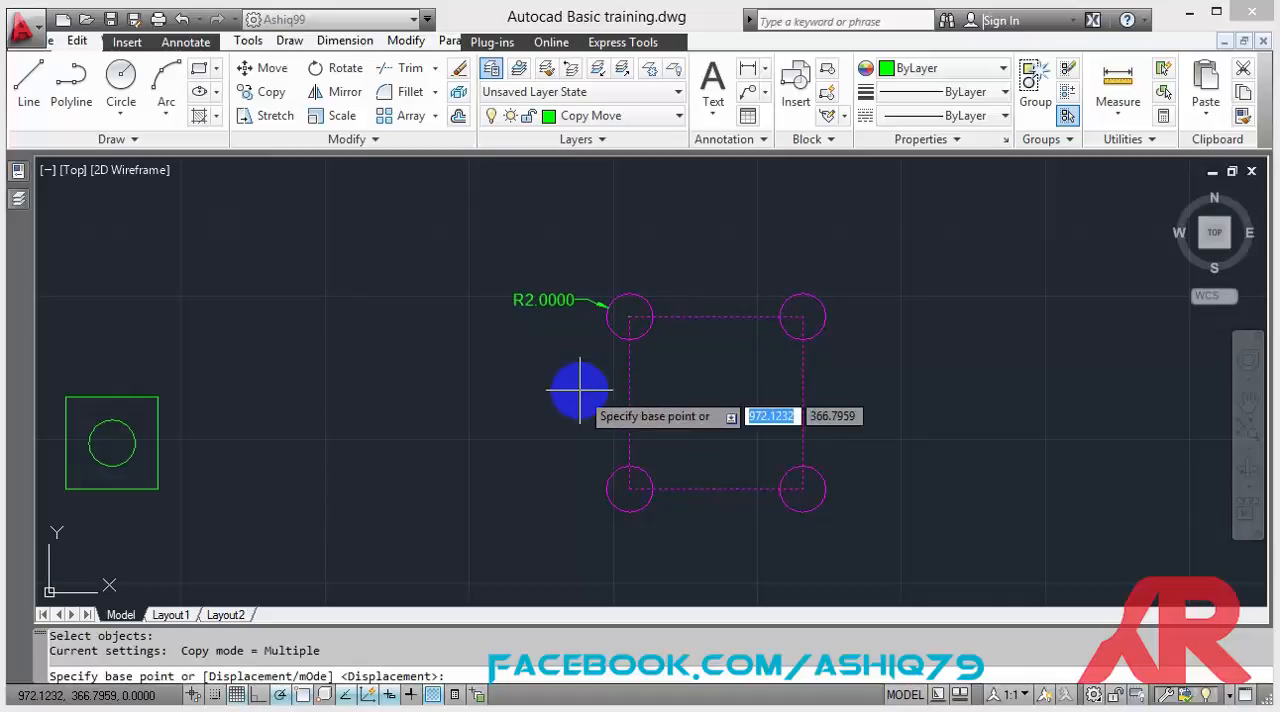
click(629, 489)
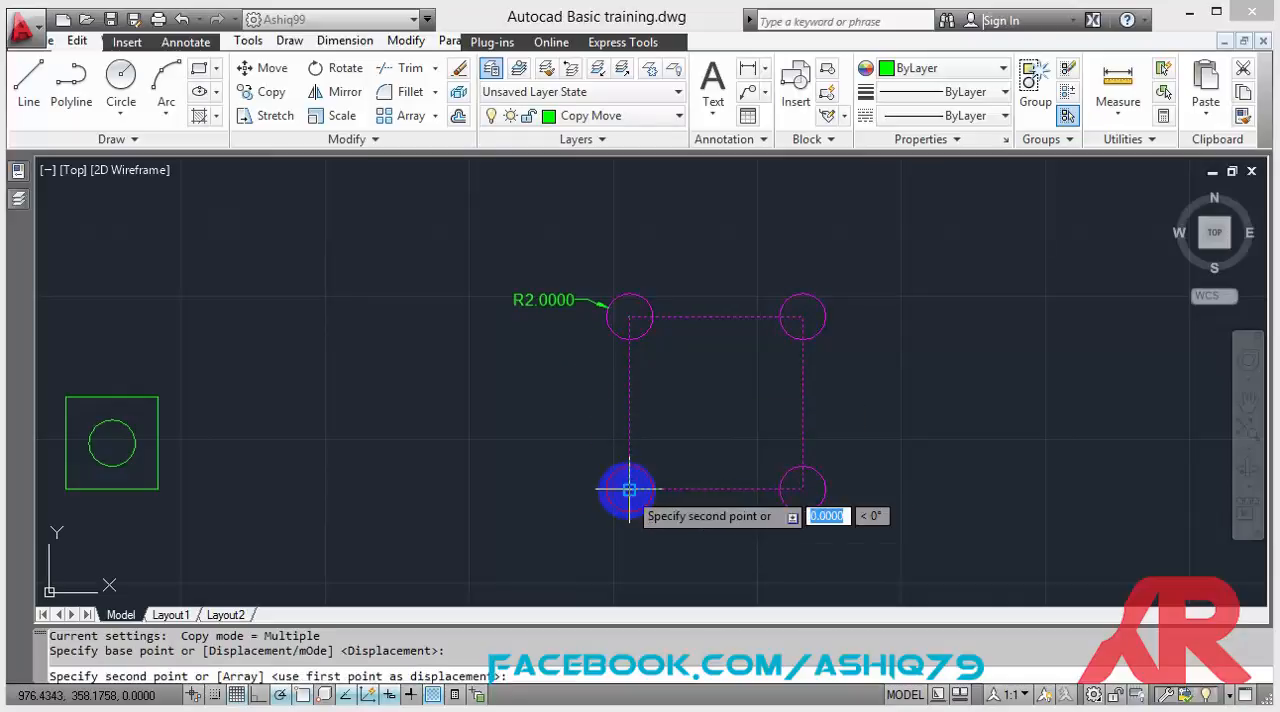
click(275, 490)
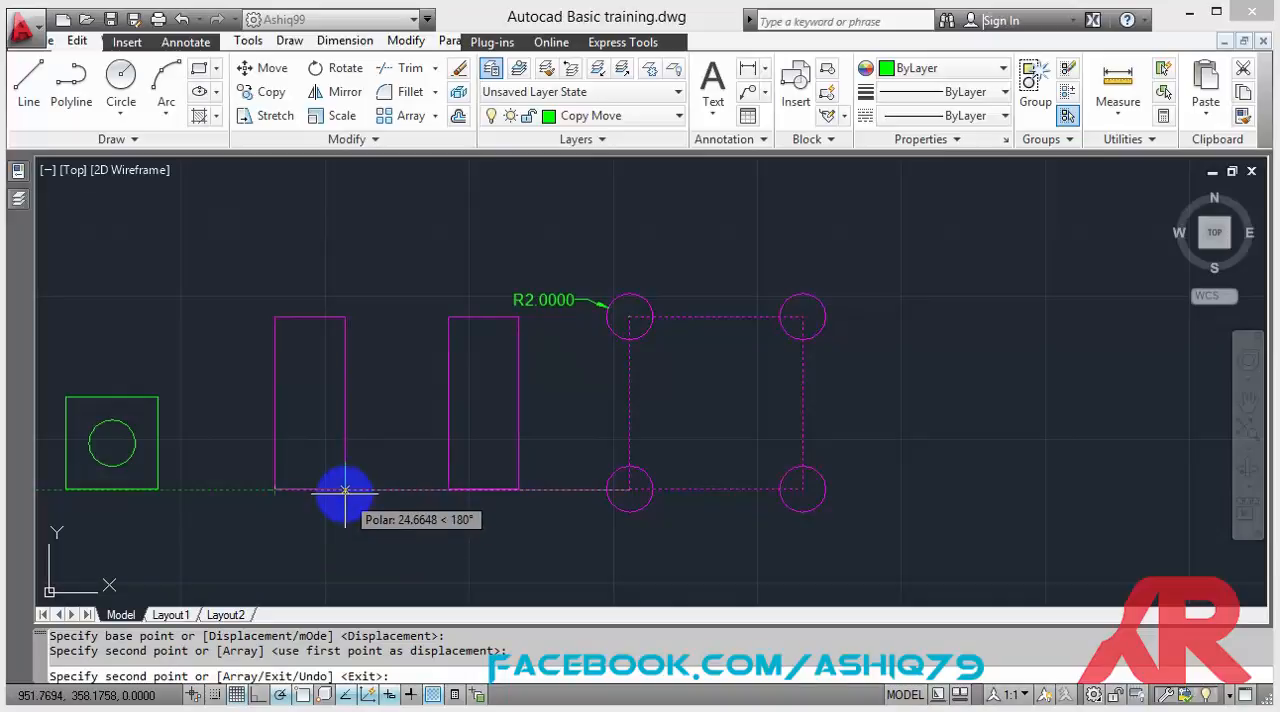
key(Escape)
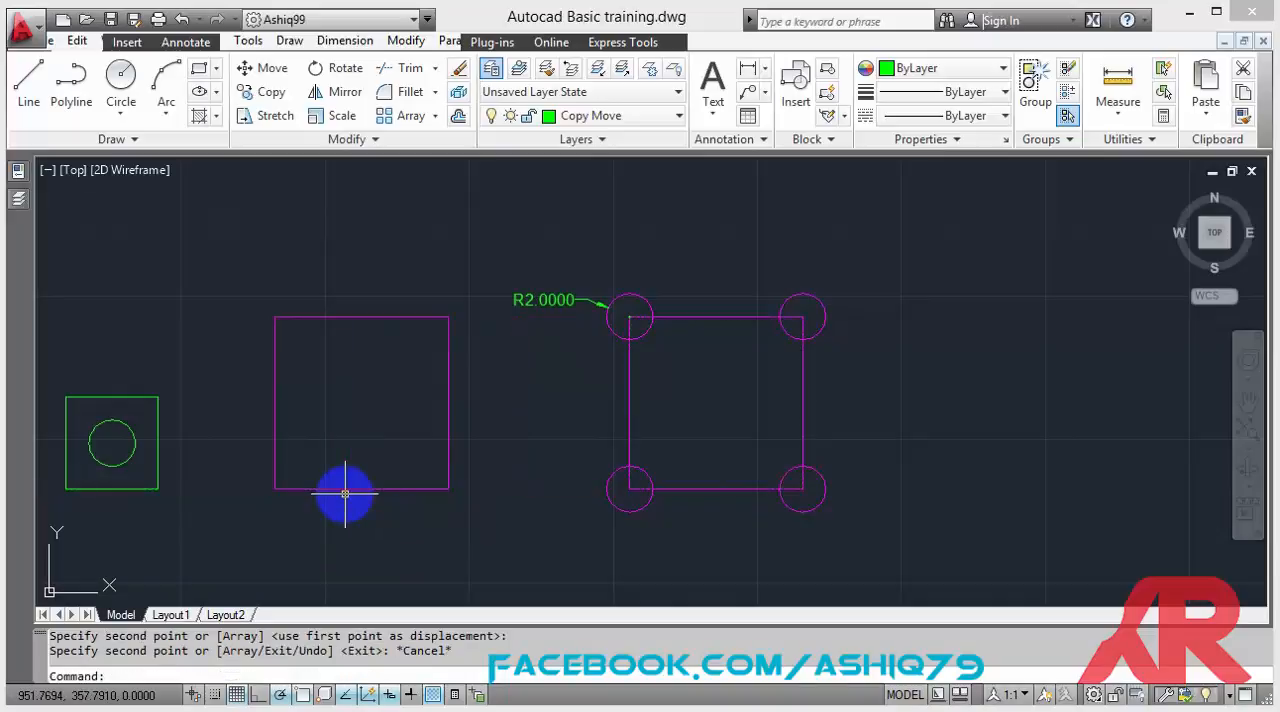
Copy the green circle by its center onto the upper-left, upper-right and lower-right corners of the copied magenta square.
click(128, 455)
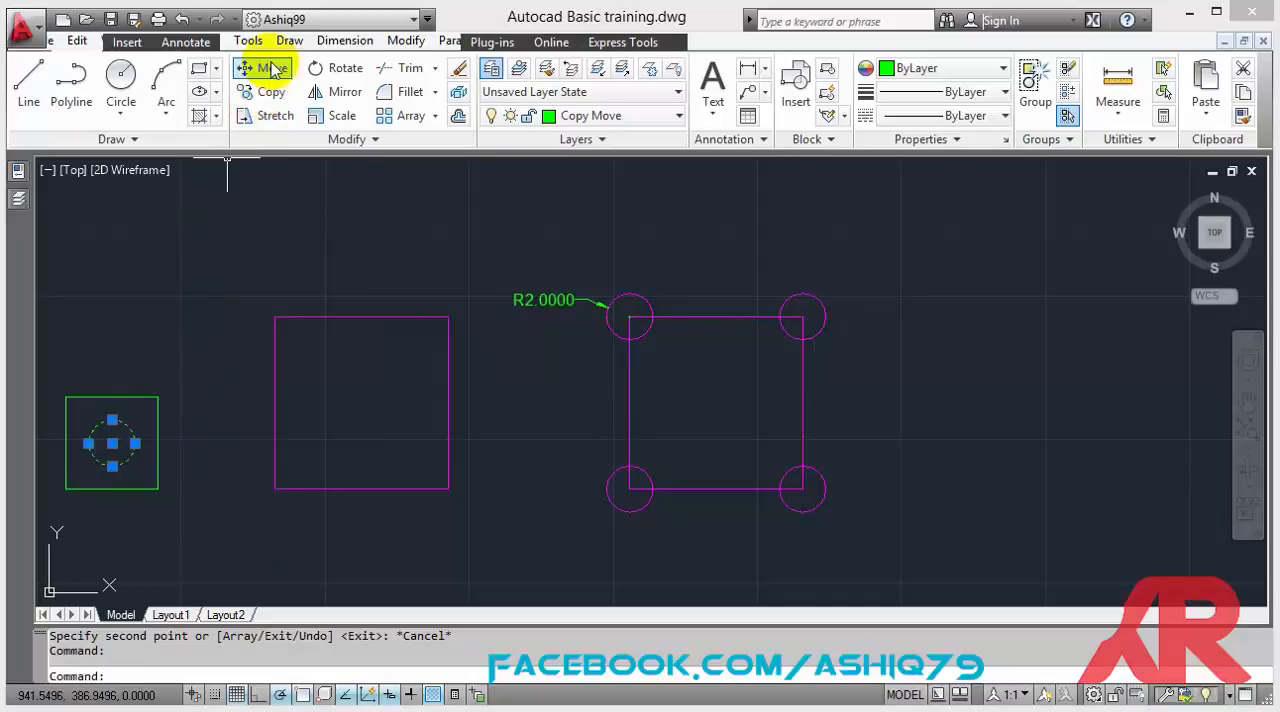
click(270, 96)
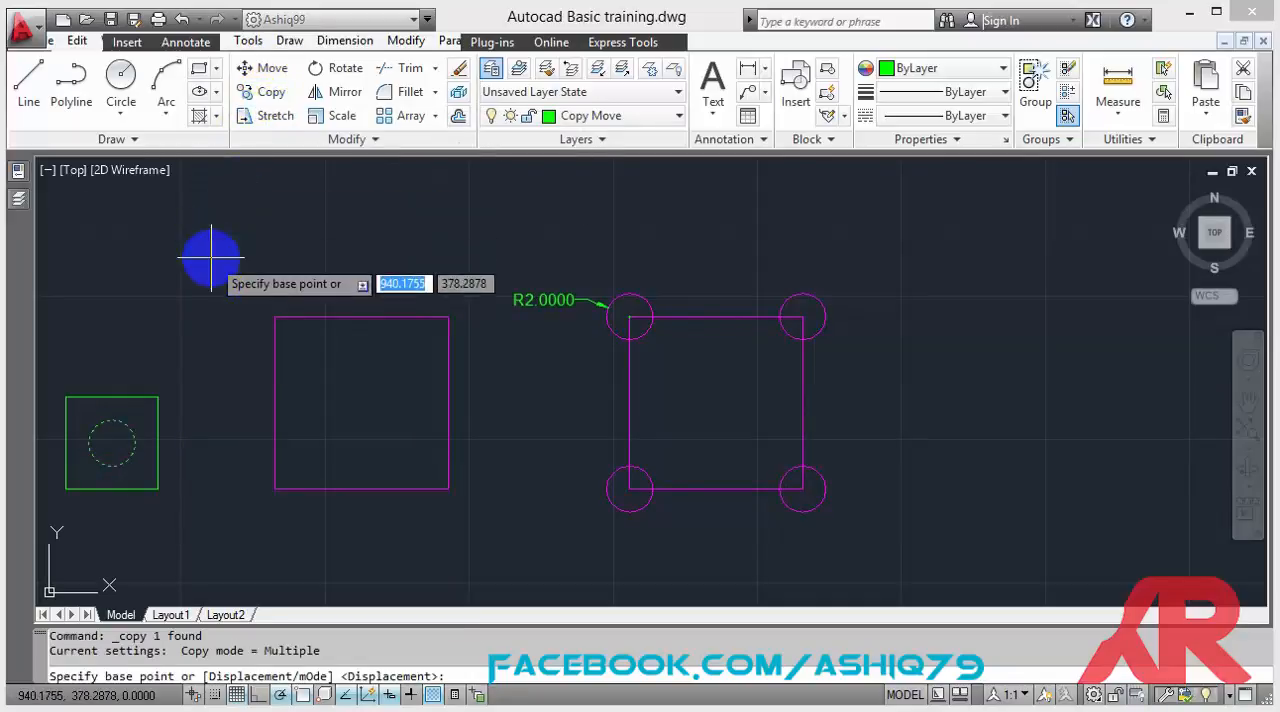
click(111, 442)
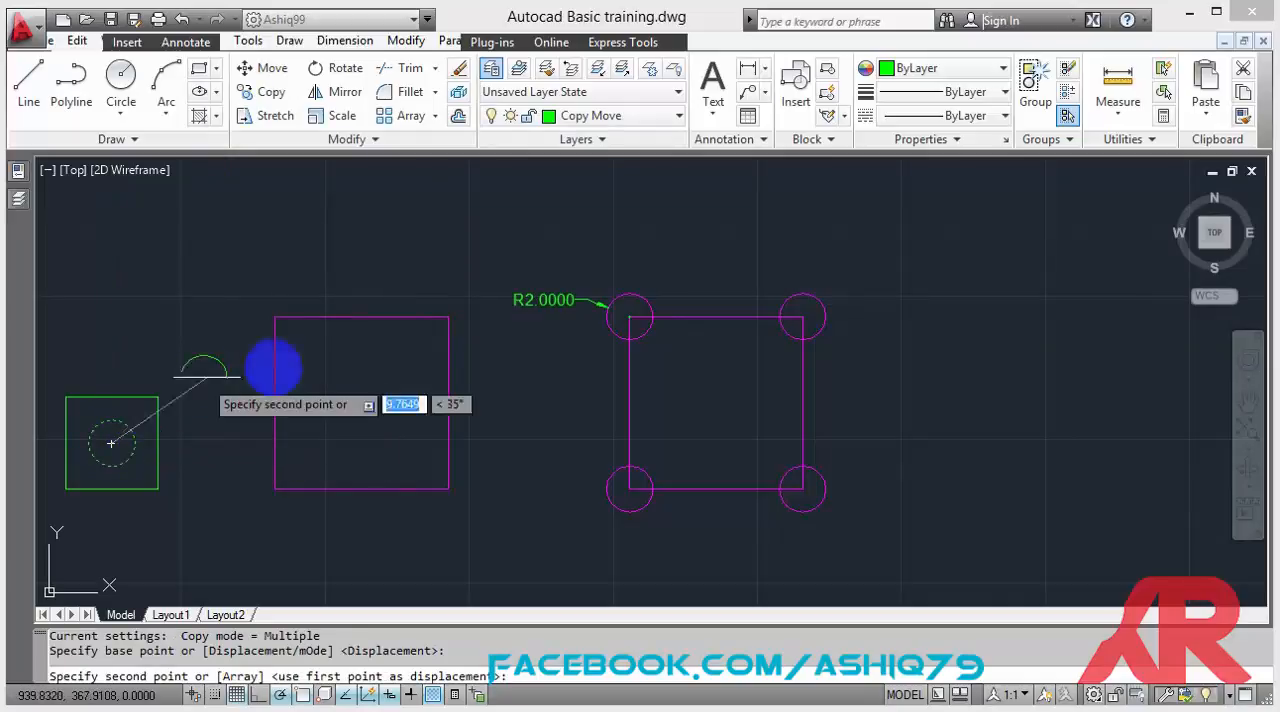
click(275, 318)
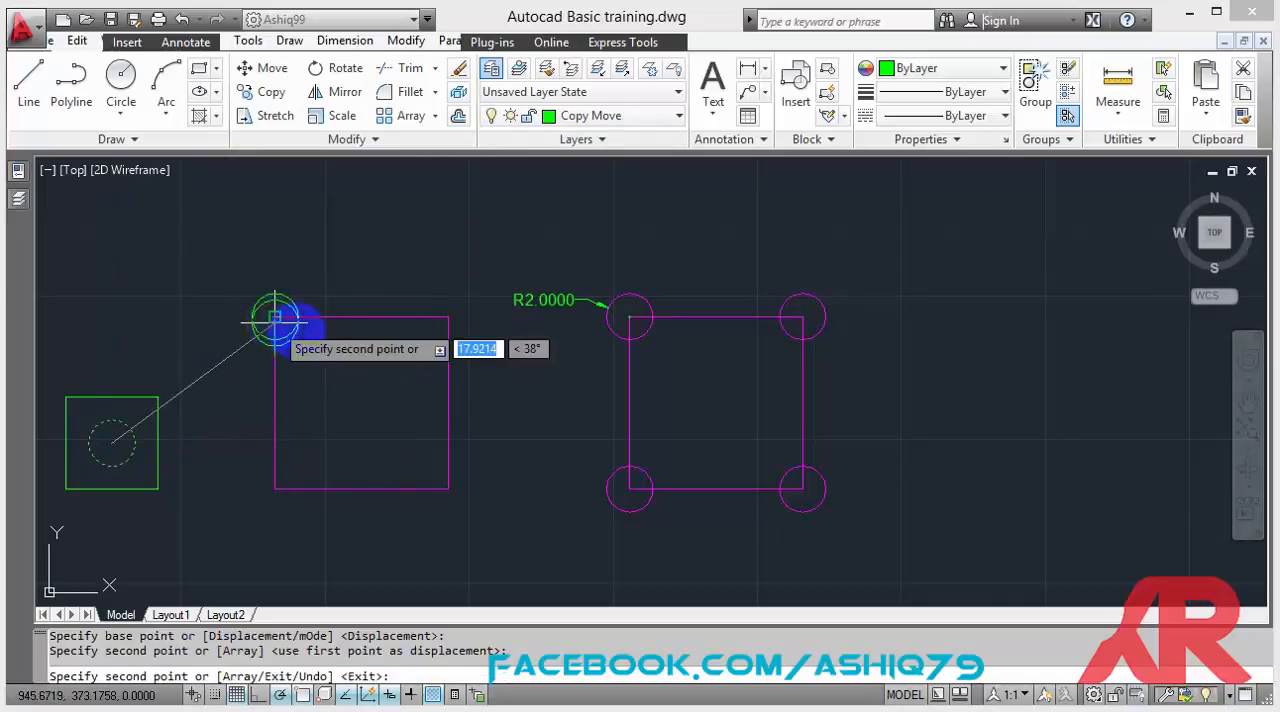
click(448, 318)
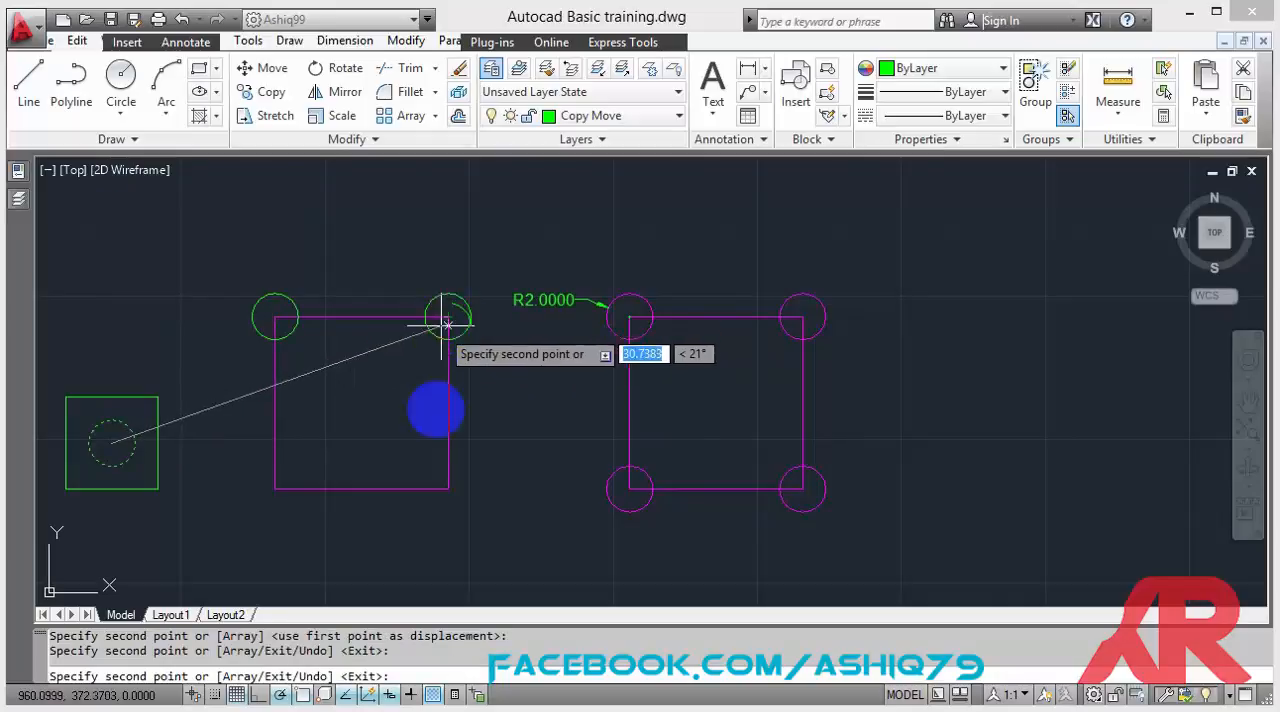
click(448, 490)
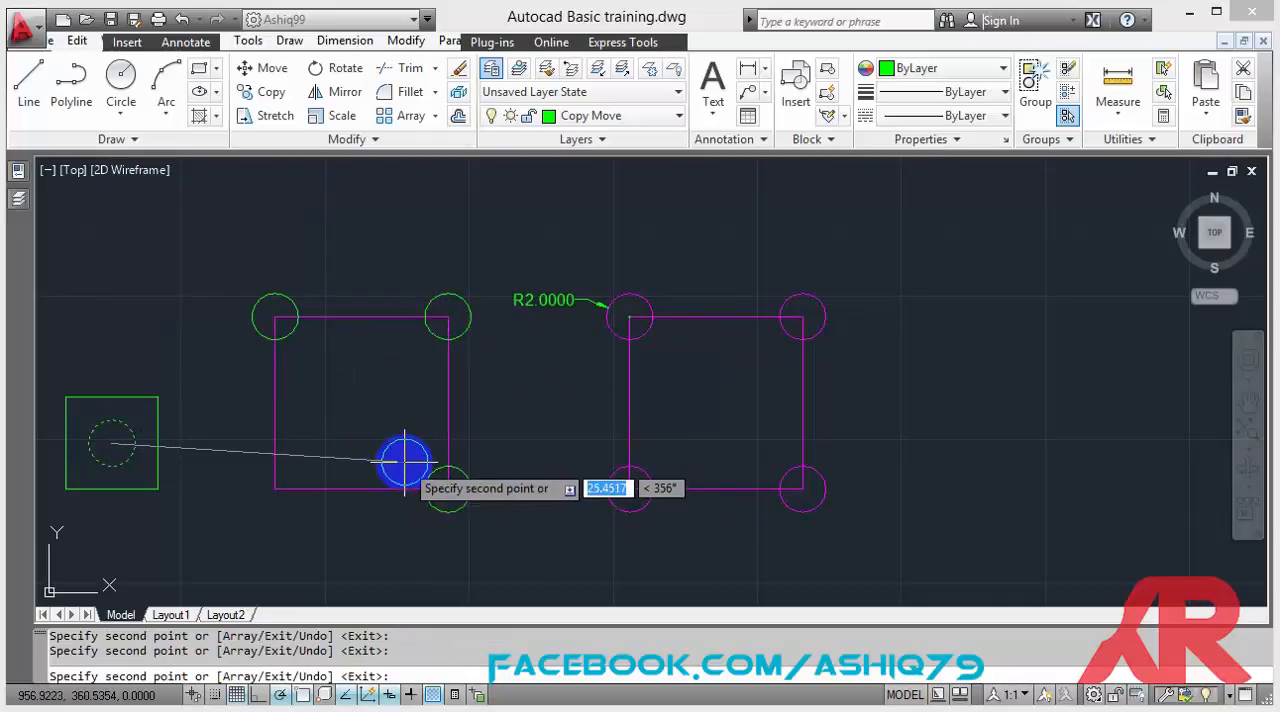
key(Escape)
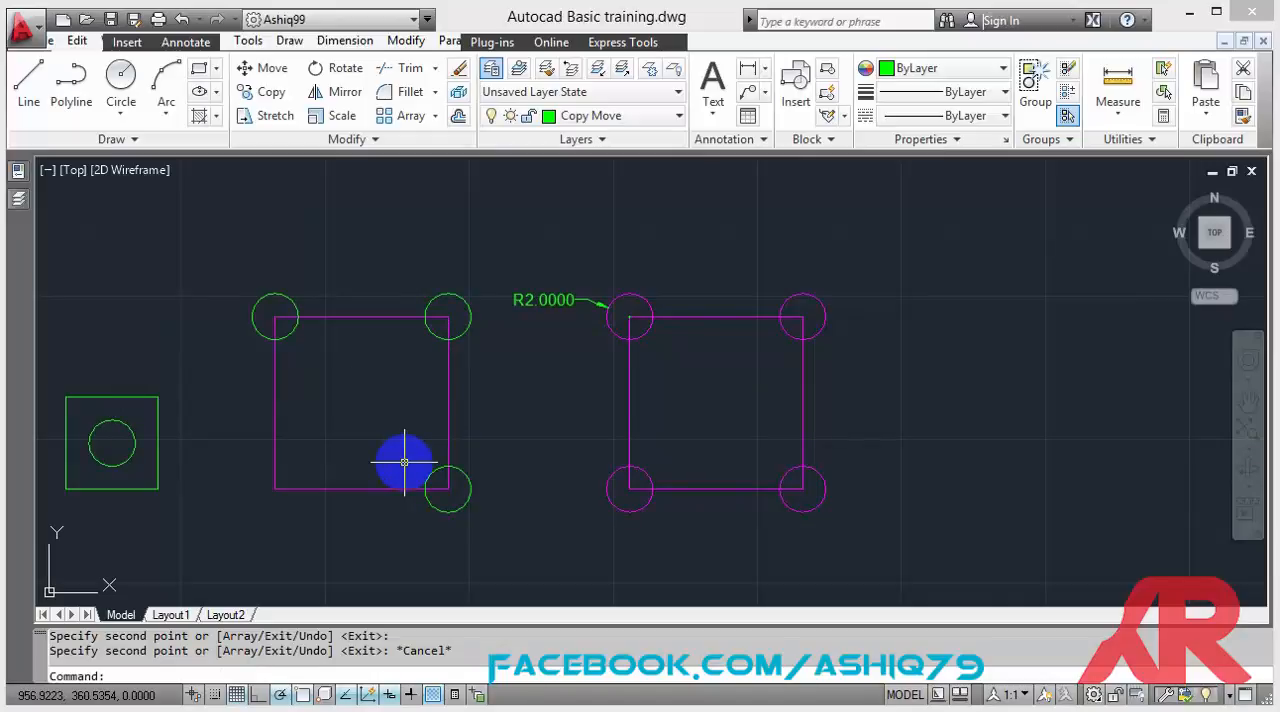
Move the original green circle by its center grip onto the lower-left corner of the copied magenta square.
click(130, 458)
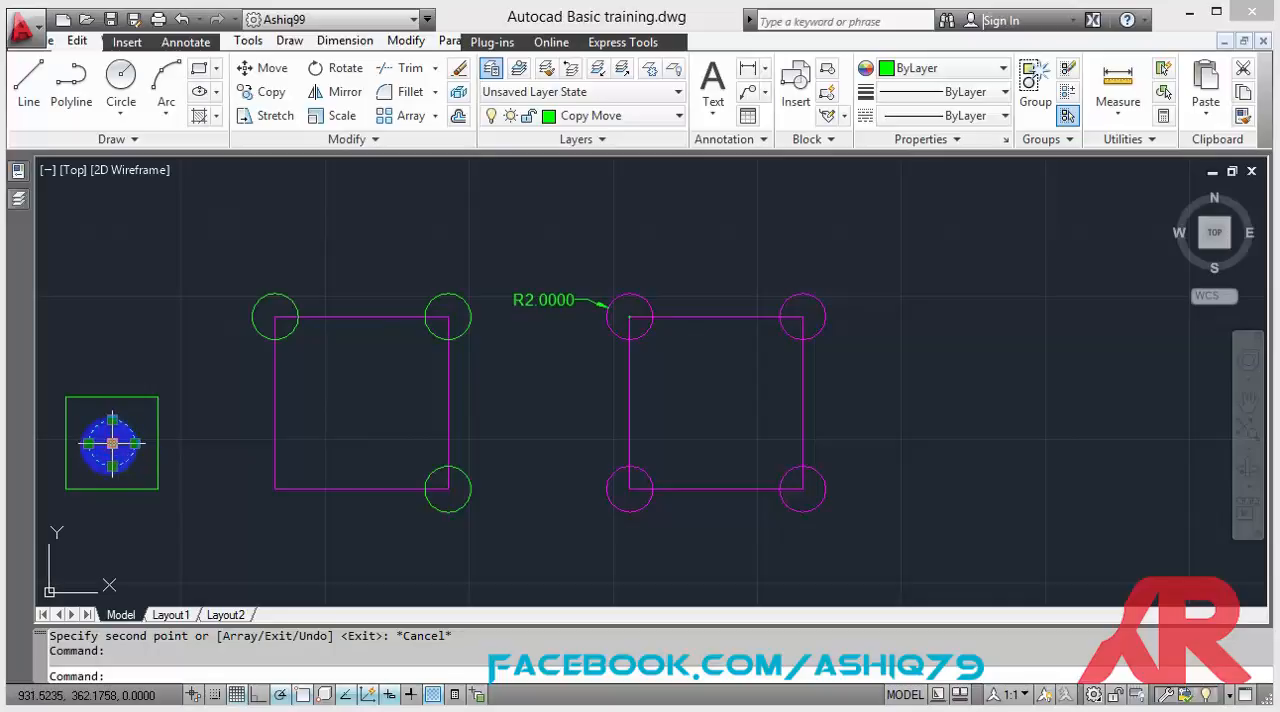
click(112, 443)
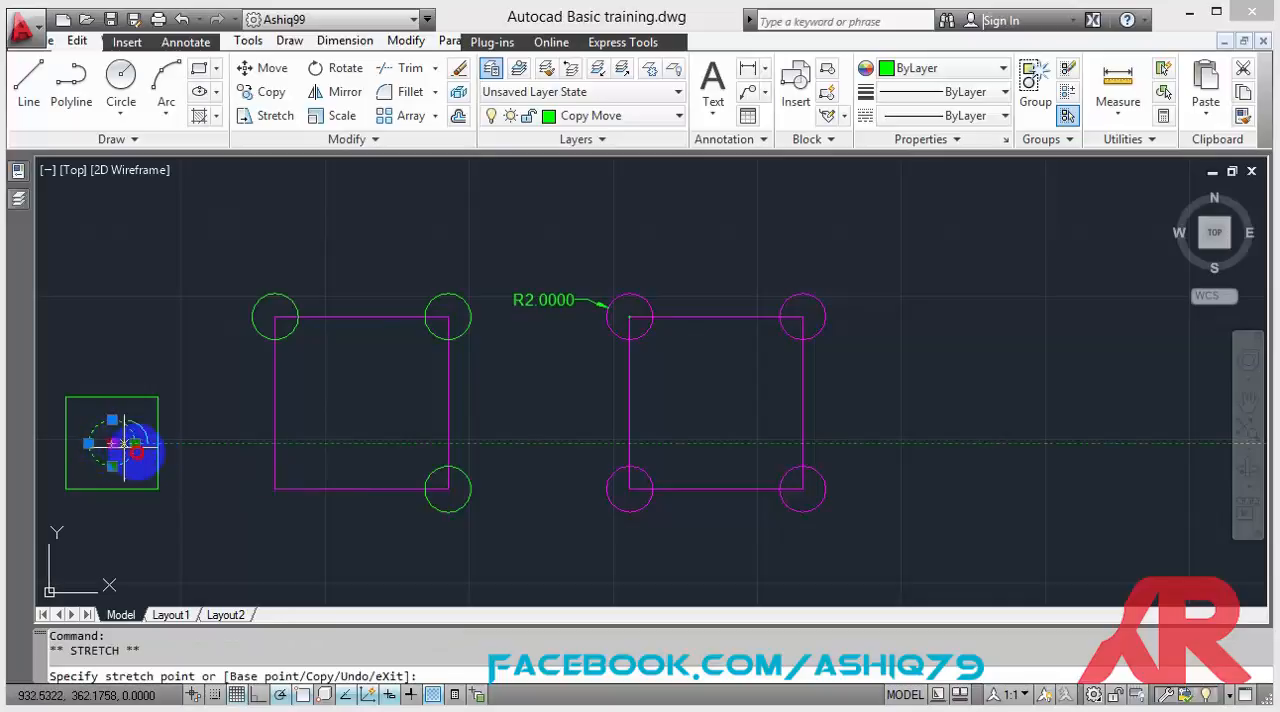
click(275, 488)
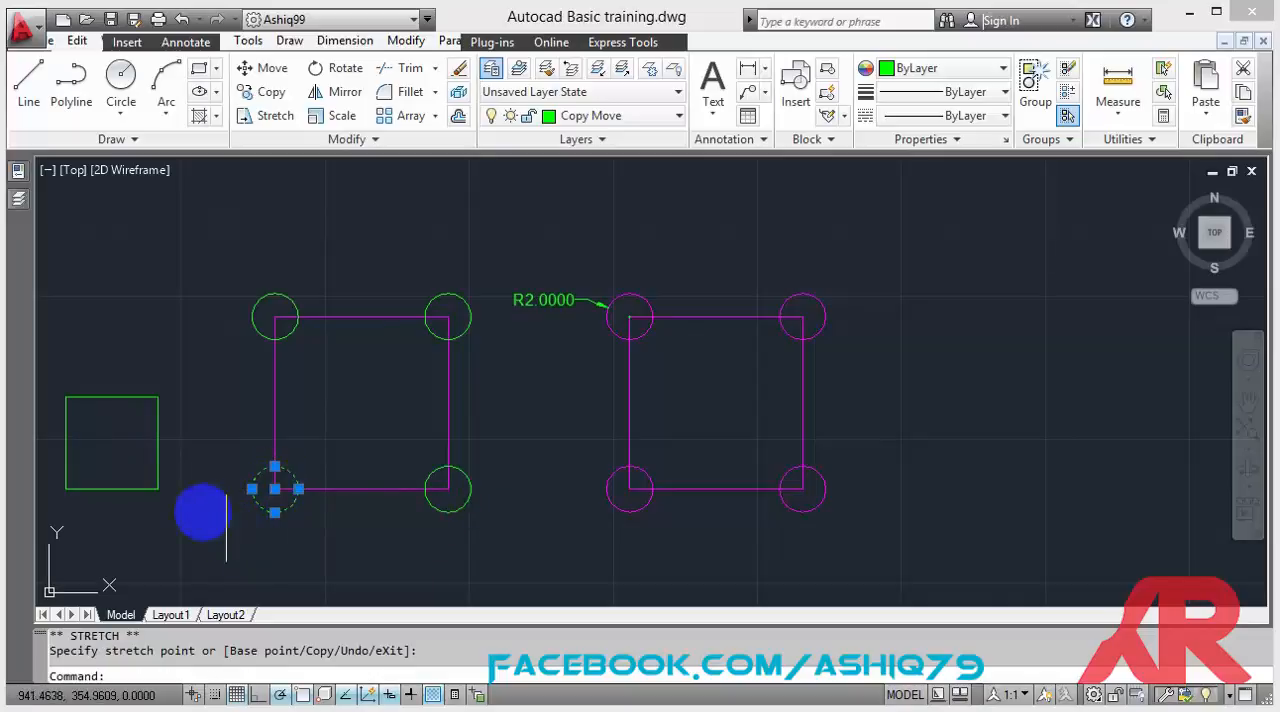
key(Escape)
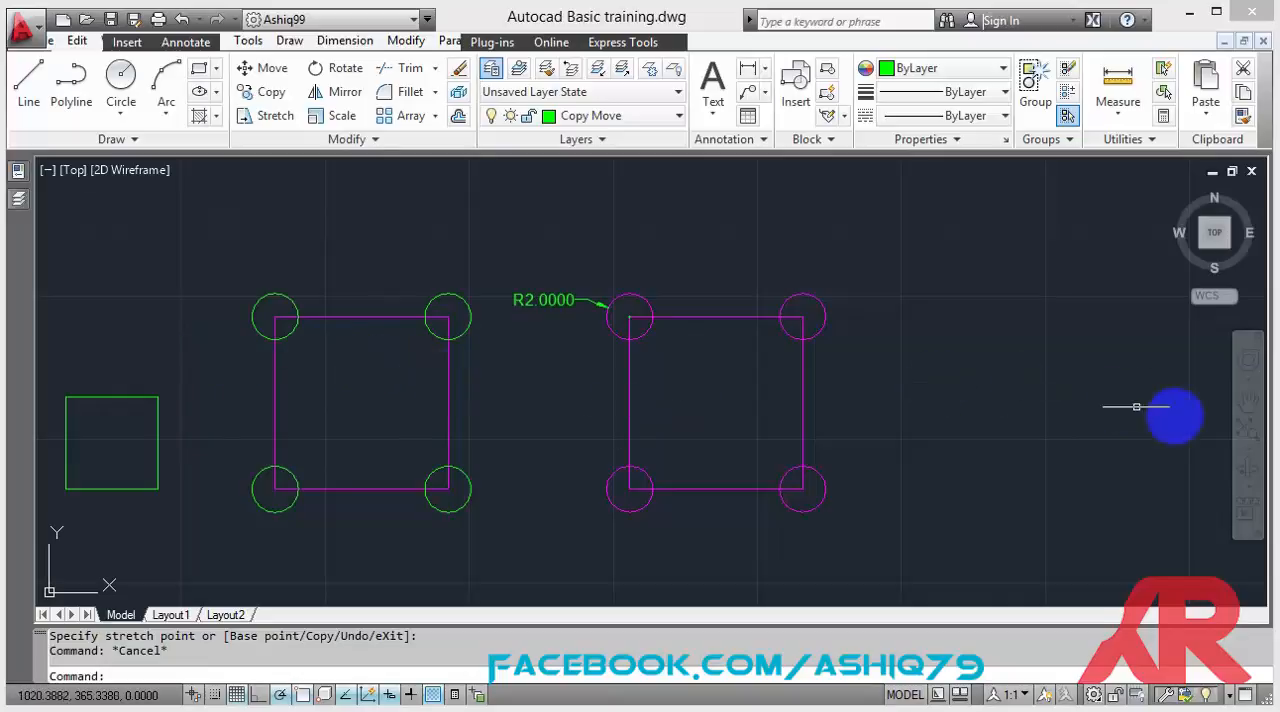
Select the small green window beside the floor plan for copying, with the midpoint of its left long edge as the base point.
click(1256, 404)
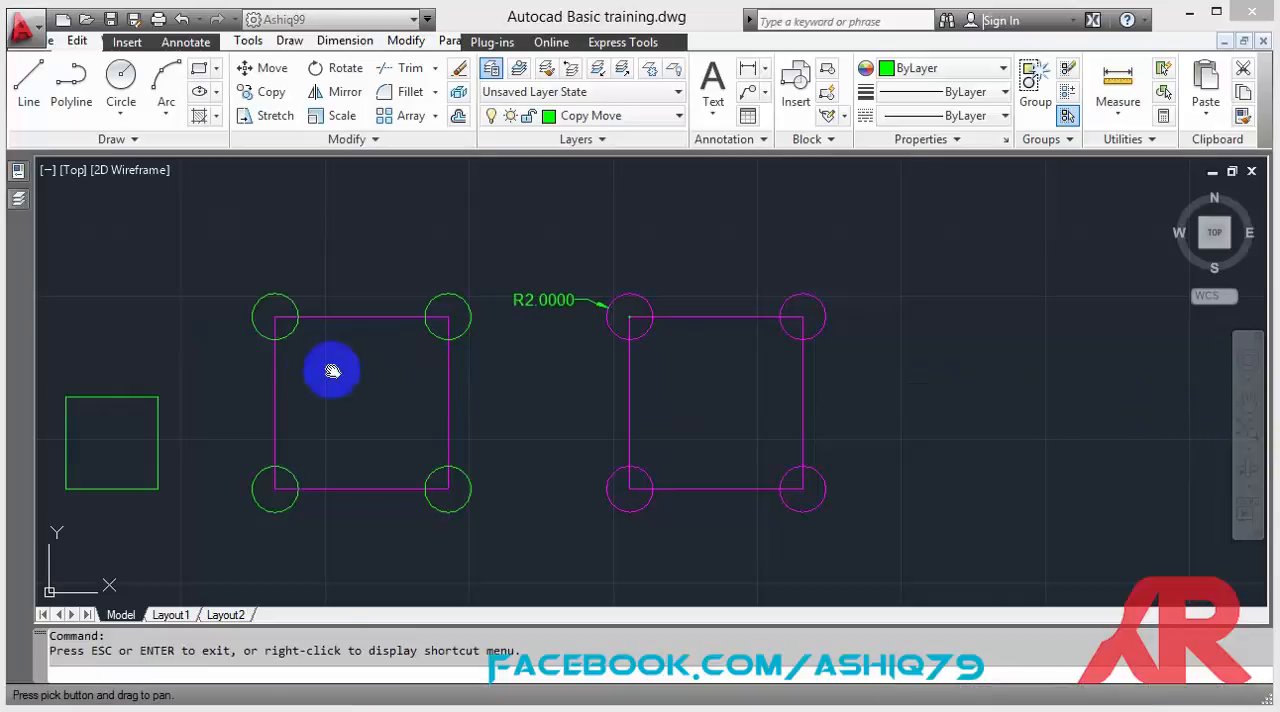
drag(327, 370, 878, 363)
drag(153, 362, 570, 420)
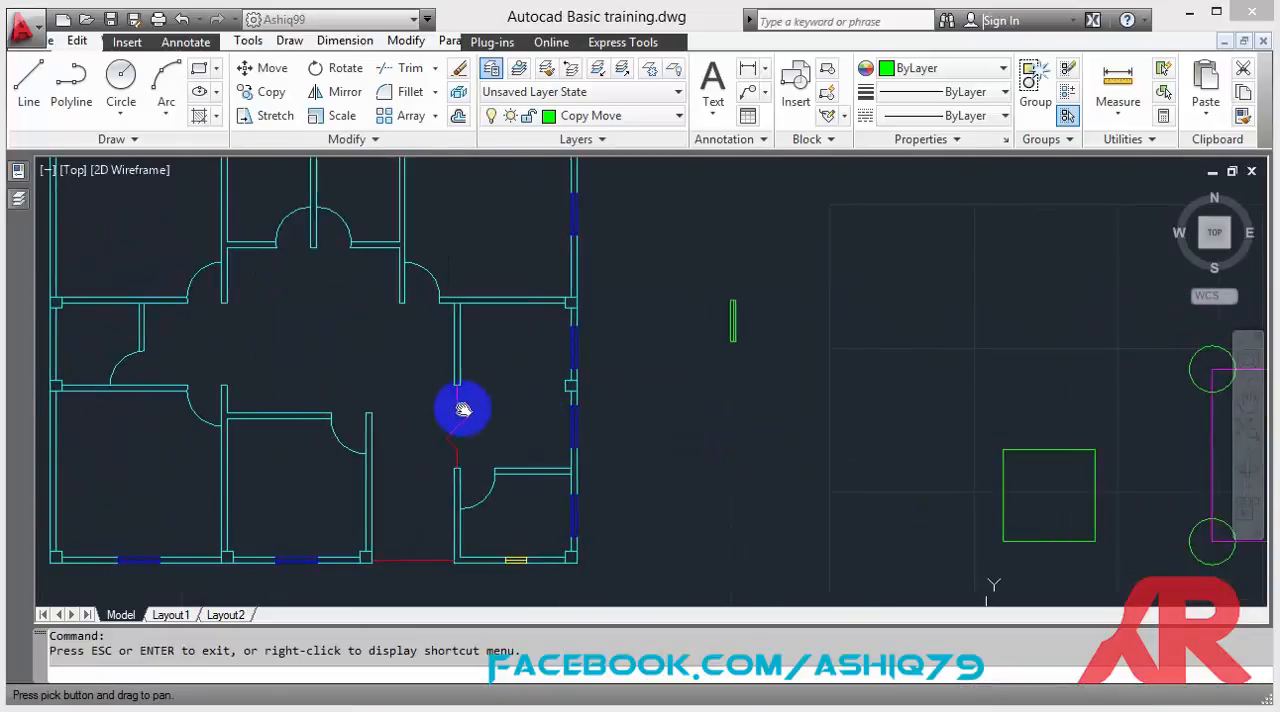
drag(457, 408, 586, 423)
scroll(591, 420, down, 3)
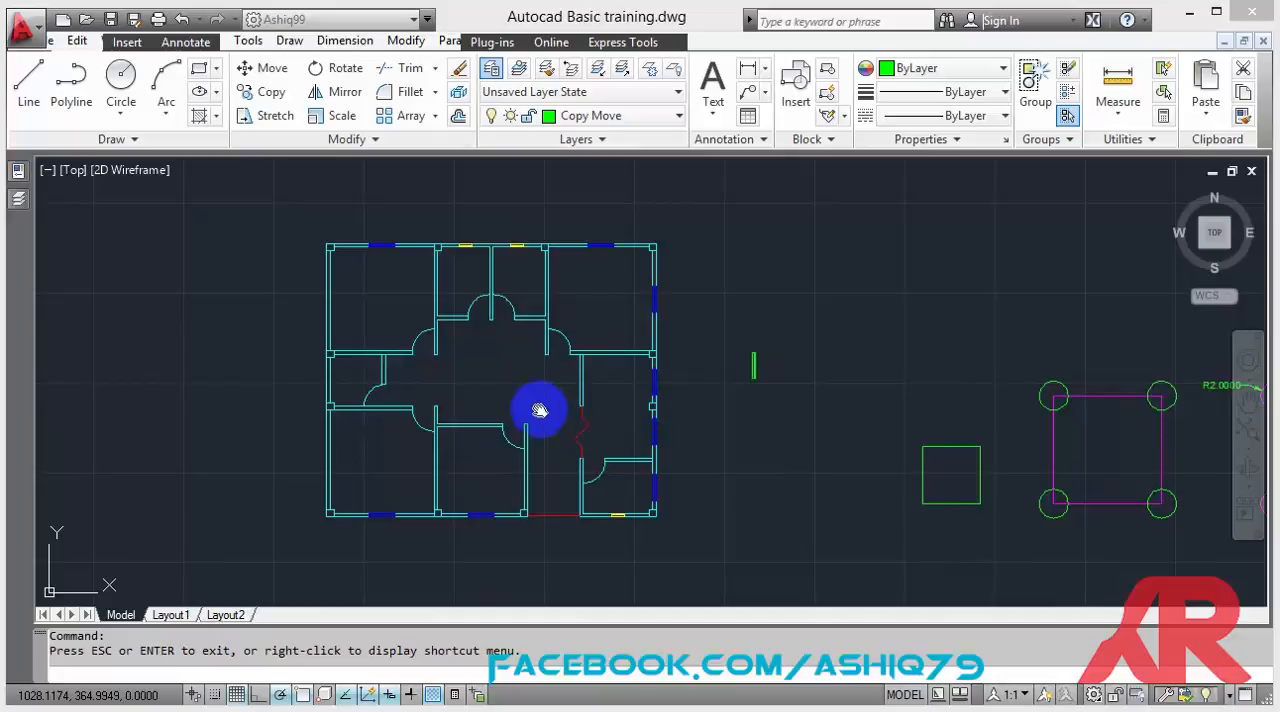
scroll(510, 352, up, 2)
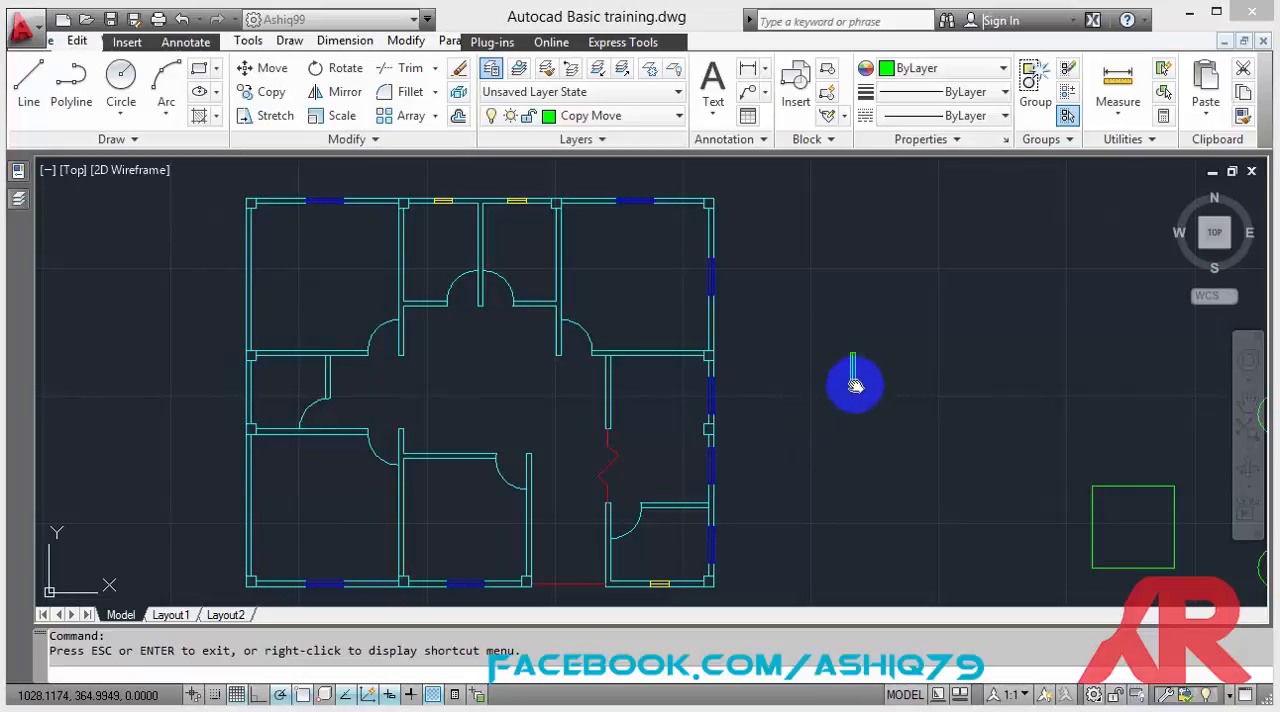
key(Escape)
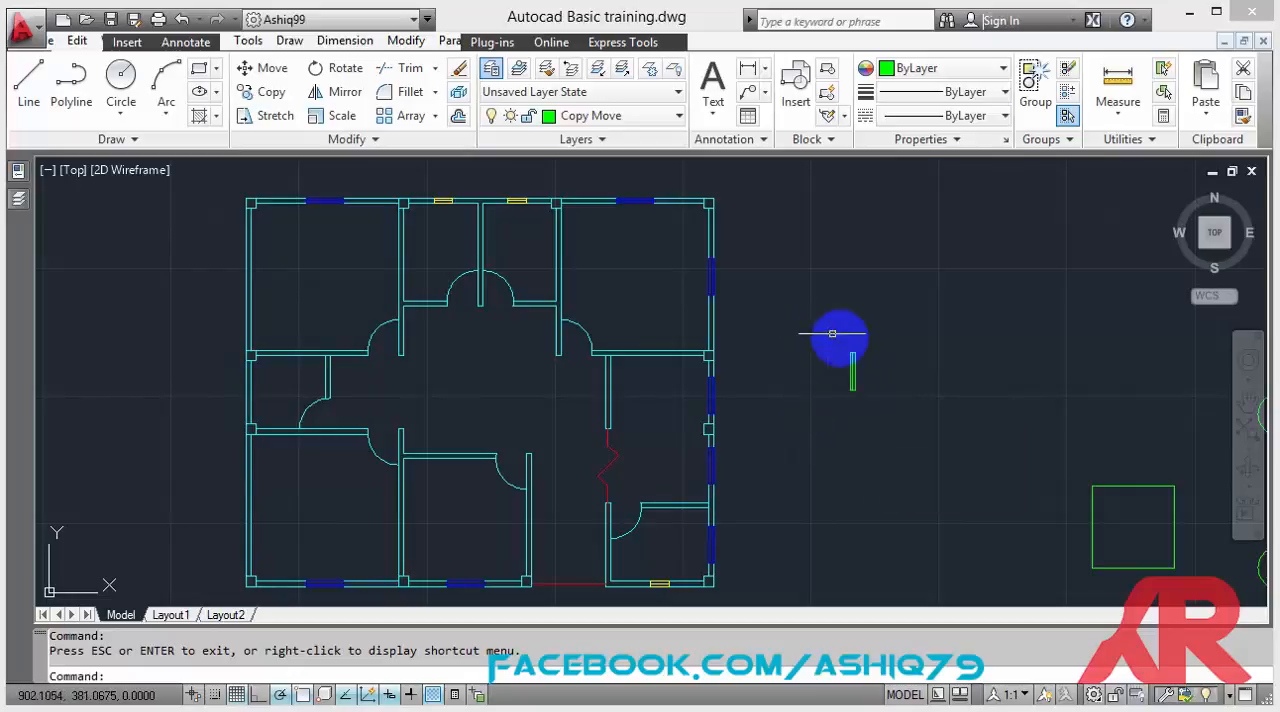
click(912, 428)
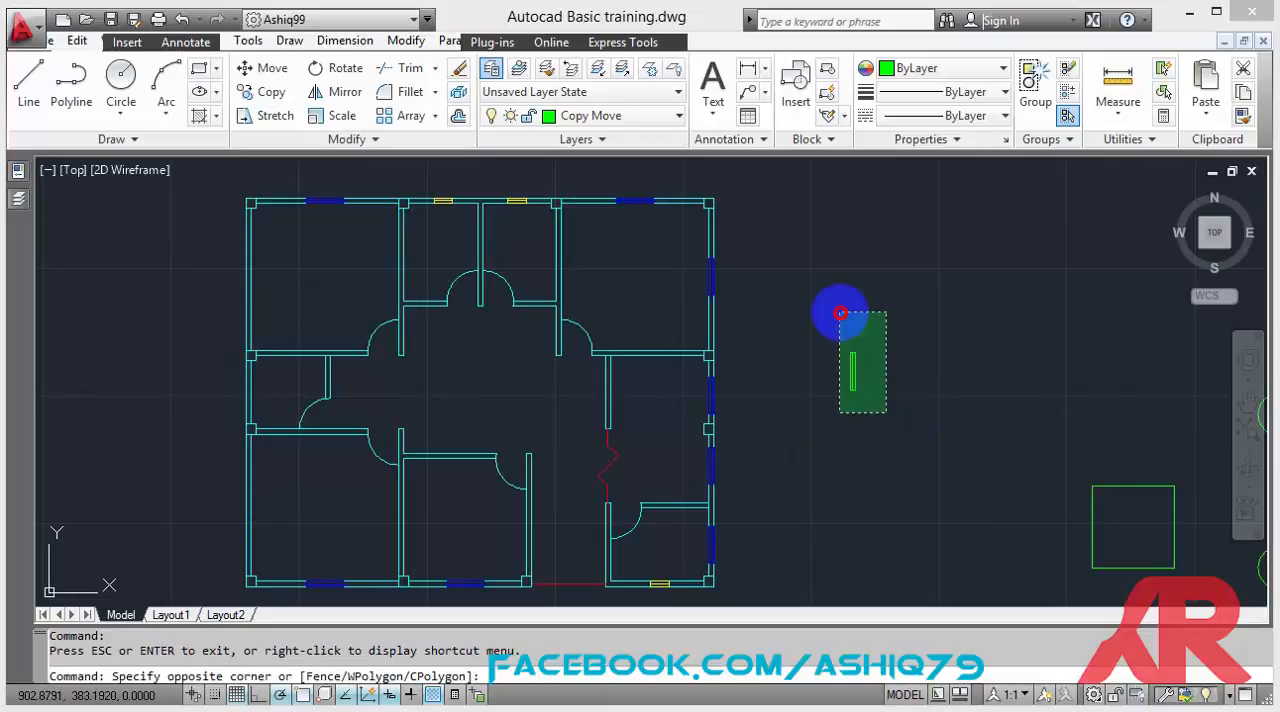
click(840, 312)
click(262, 91)
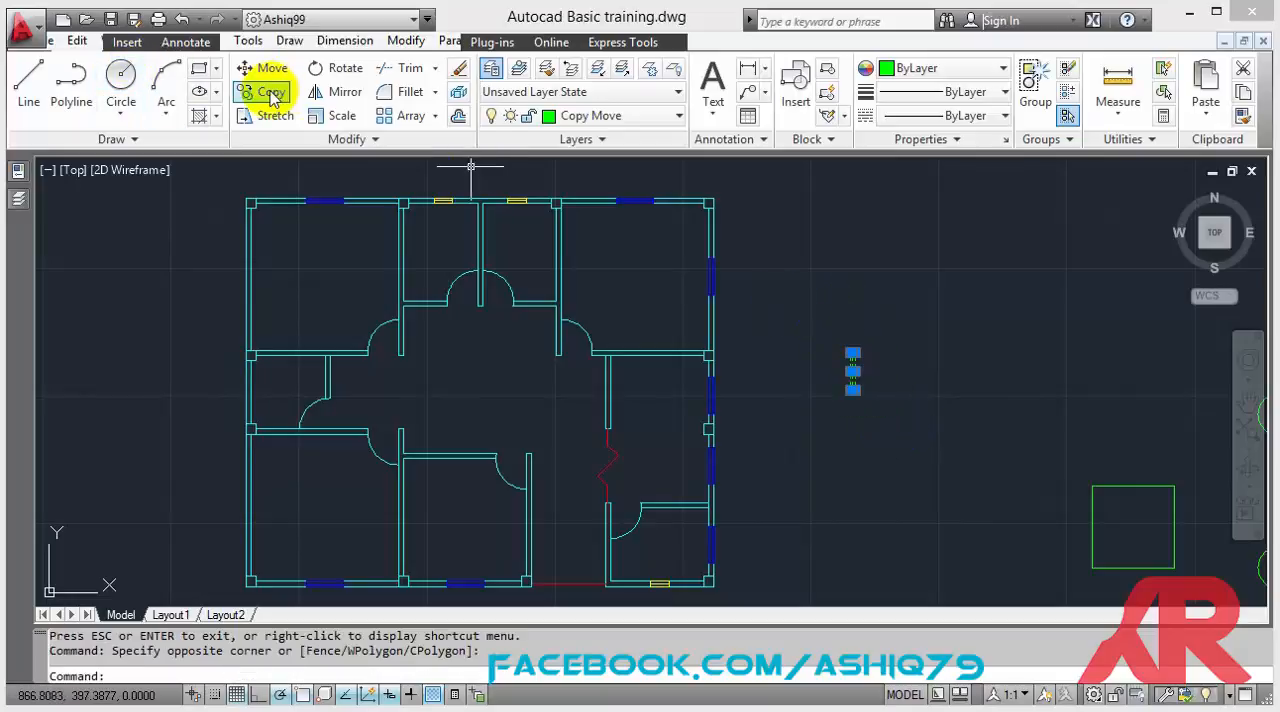
scroll(834, 360, up, 5)
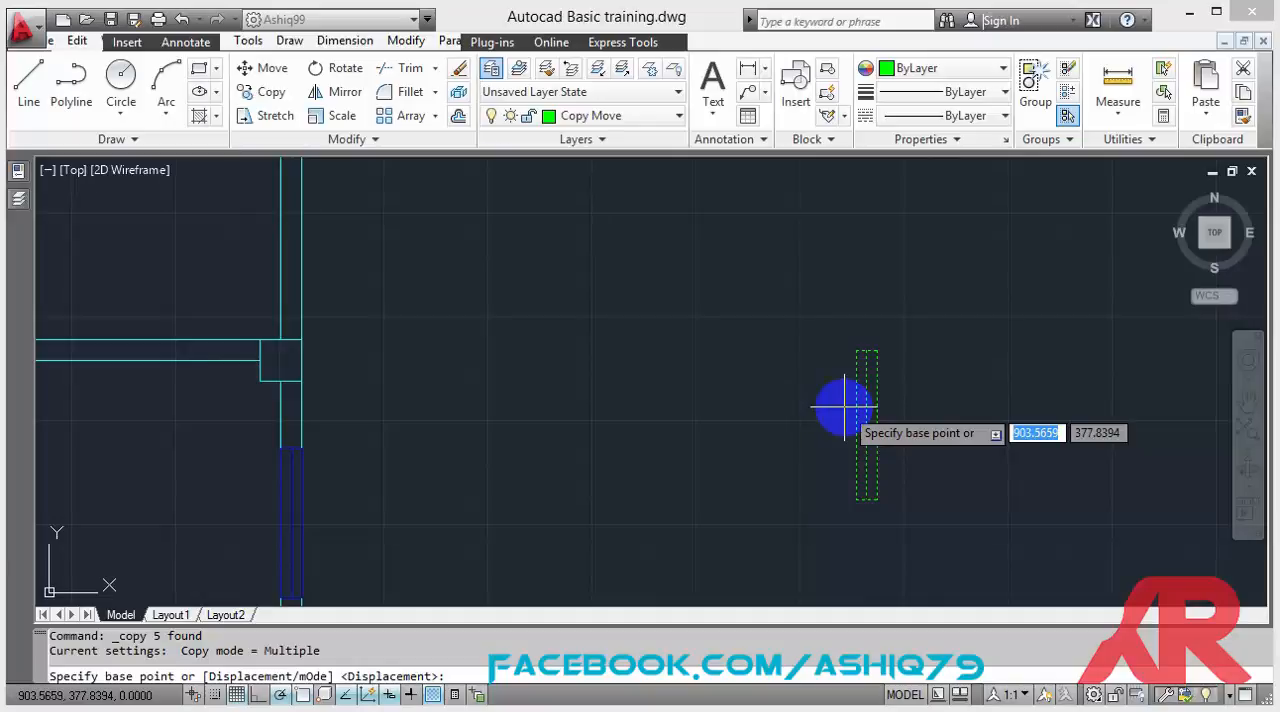
shift+right_click(845, 413)
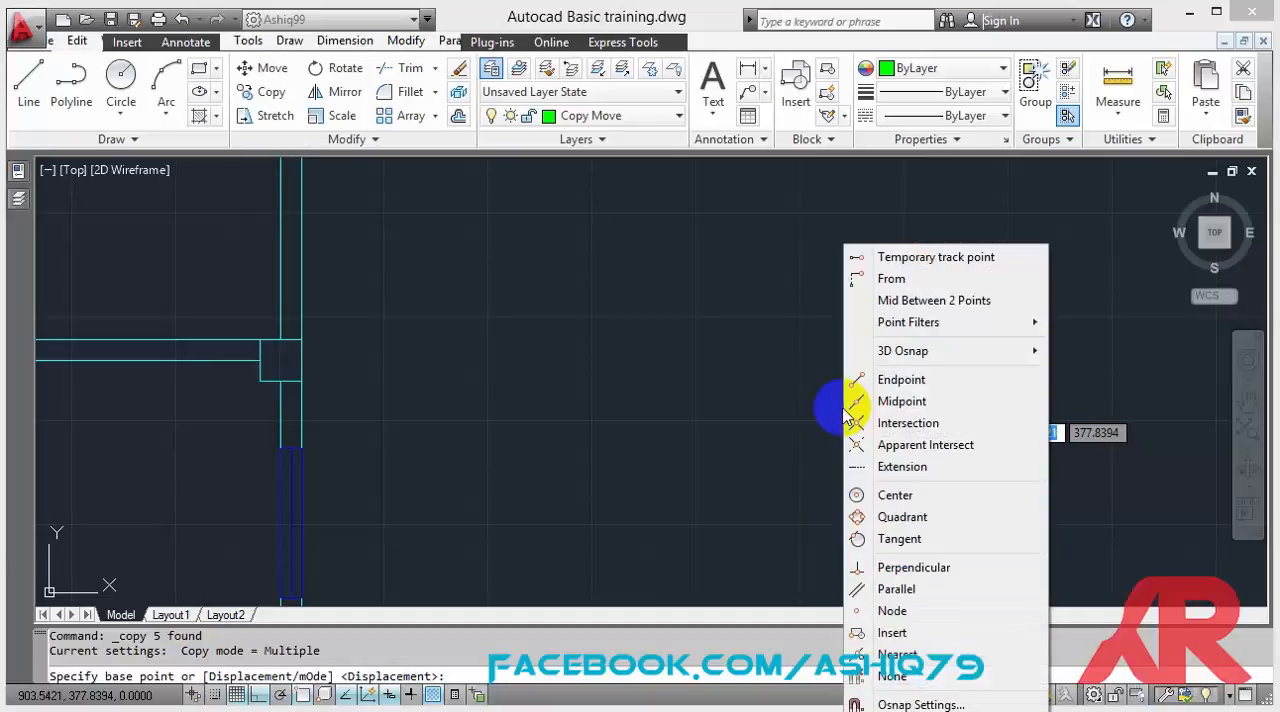
click(896, 404)
click(856, 426)
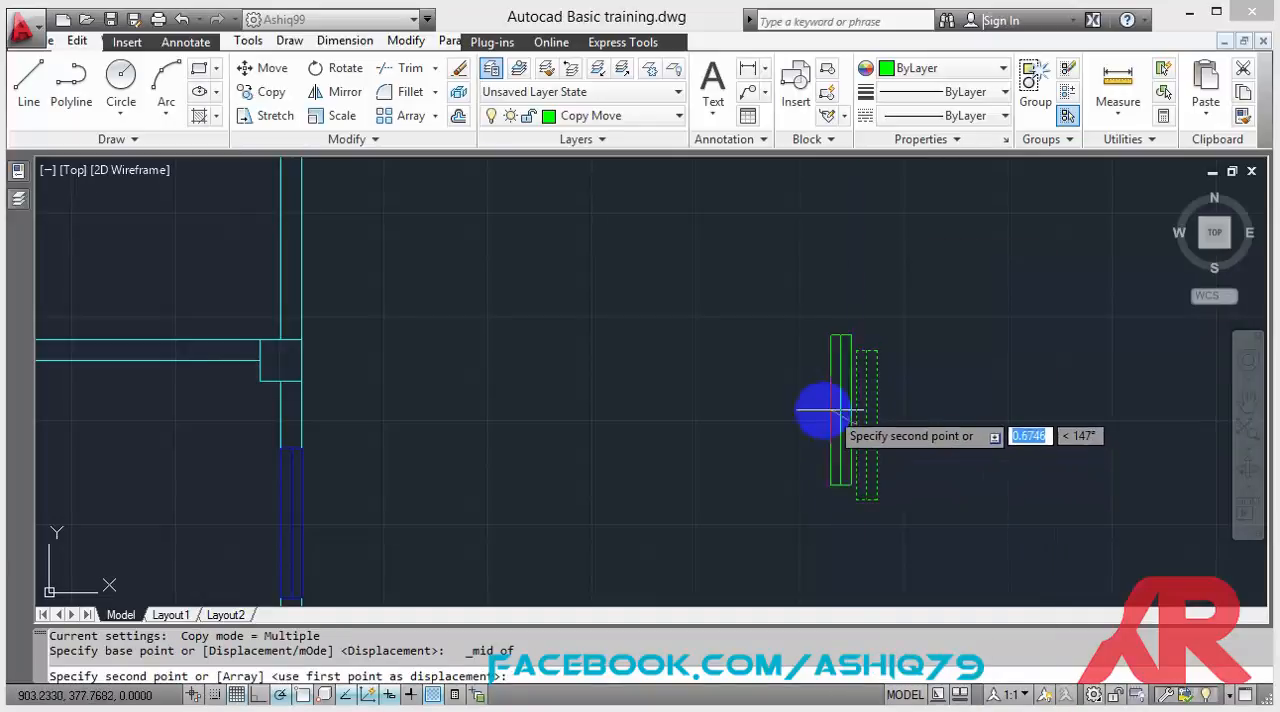
Place a window copy on the lower-left room's outer left wall, using Mid Between 2 Points on the column corners at the wall's ends.
scroll(830, 405, down, 5)
scroll(586, 500, down, 3)
scroll(671, 457, up, 8)
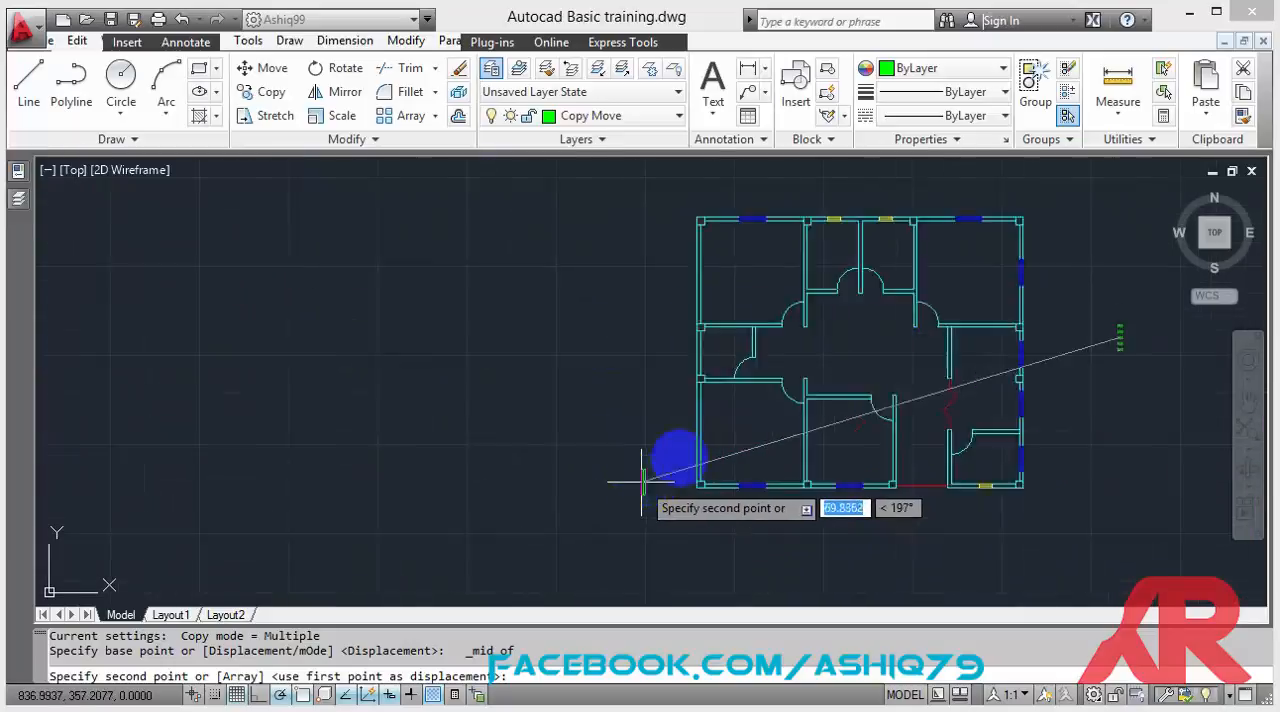
scroll(760, 406, up, 1)
scroll(736, 408, down, 2)
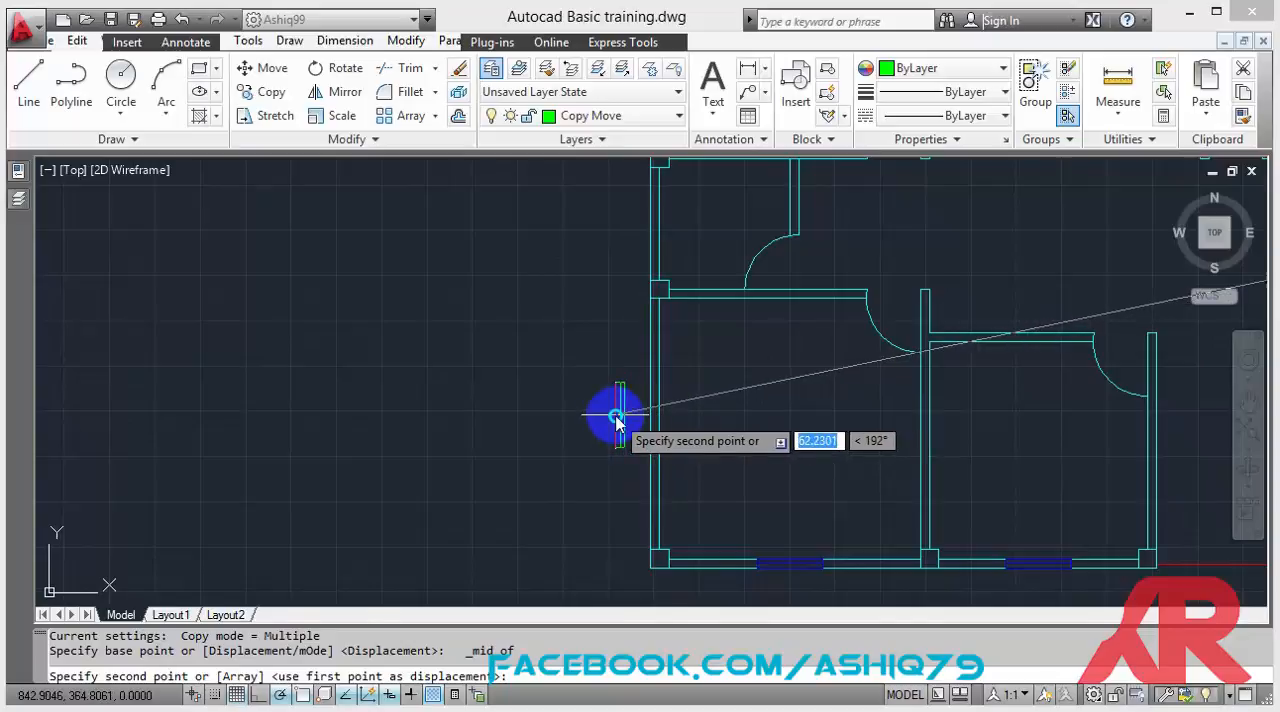
shift+right_click(616, 422)
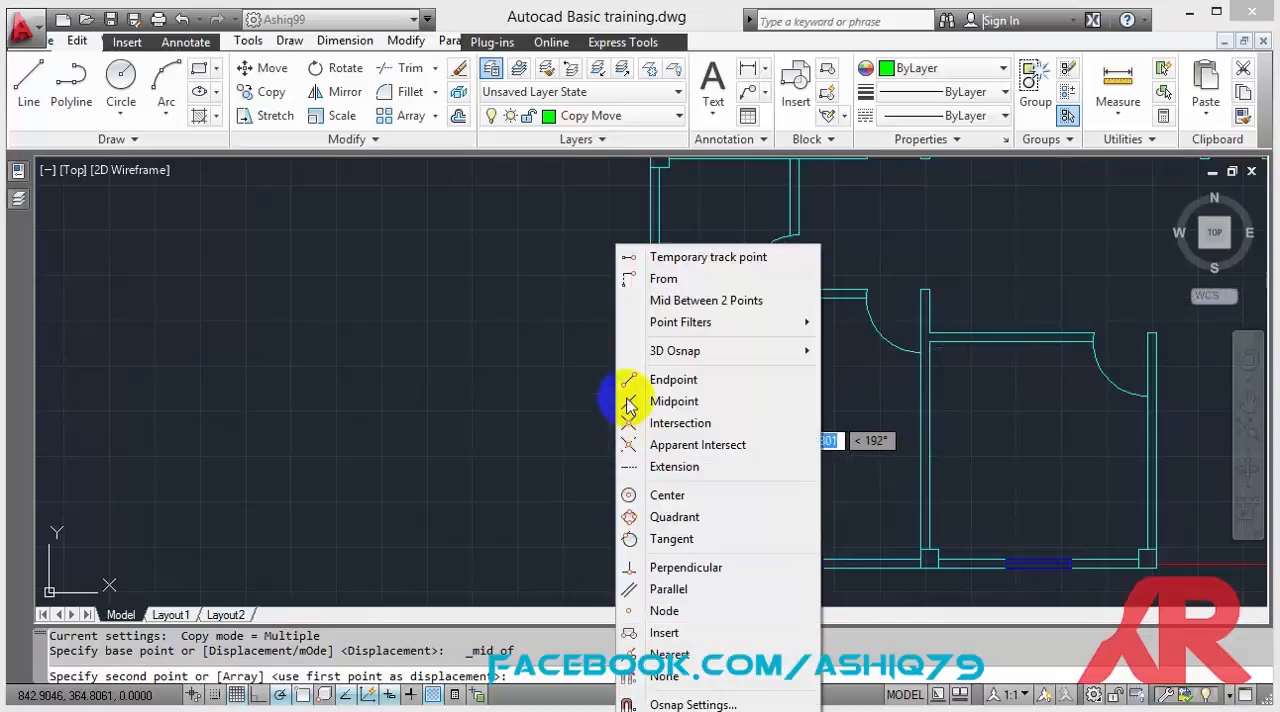
click(683, 301)
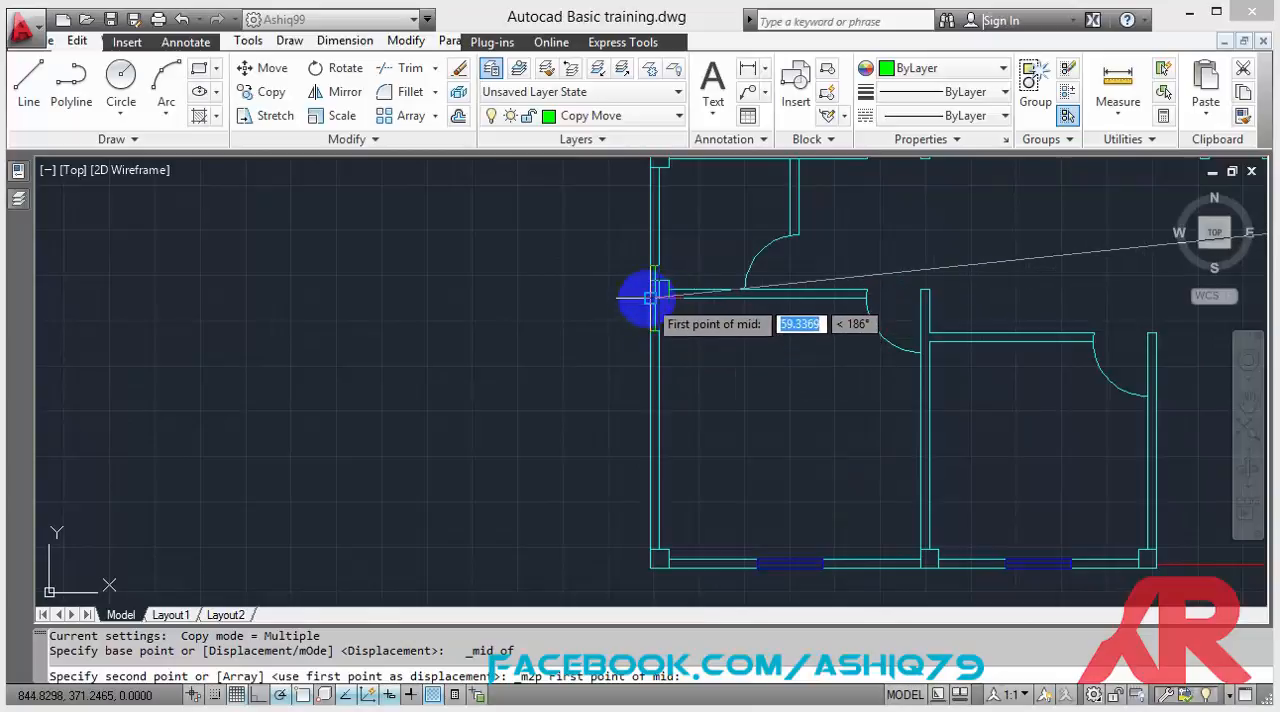
scroll(652, 297, up, 6)
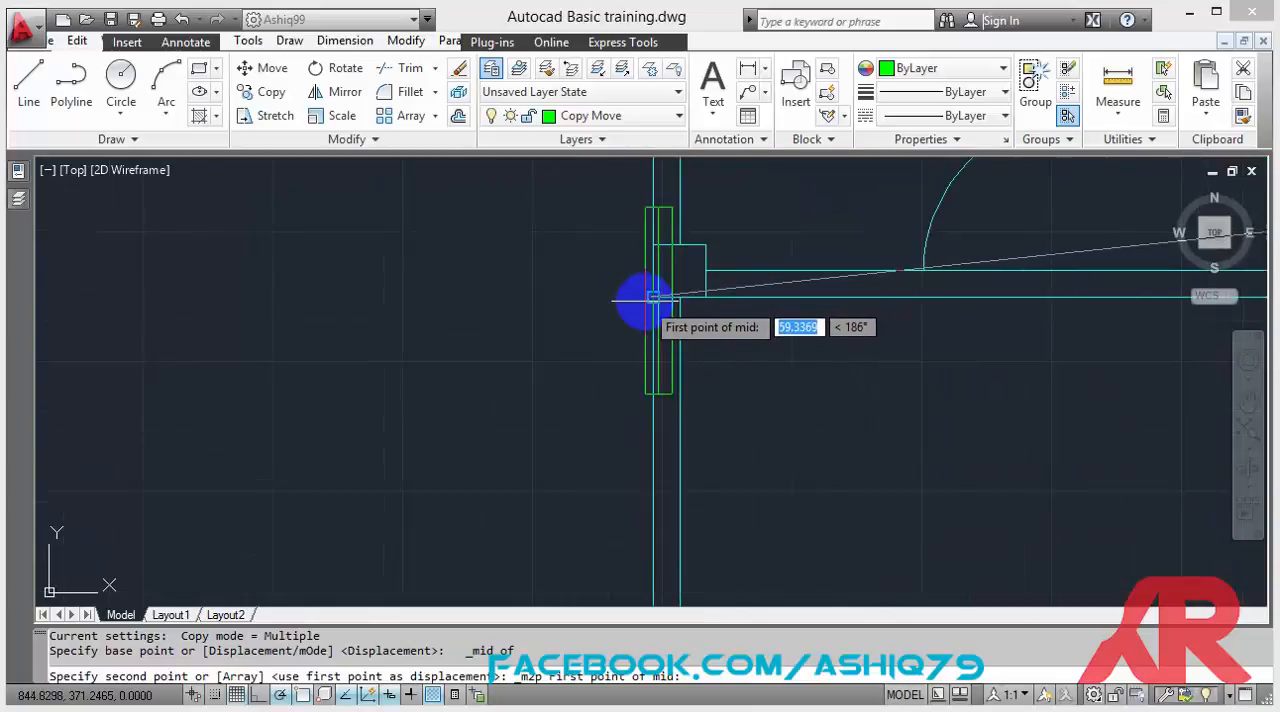
click(650, 299)
scroll(653, 297, down, 8)
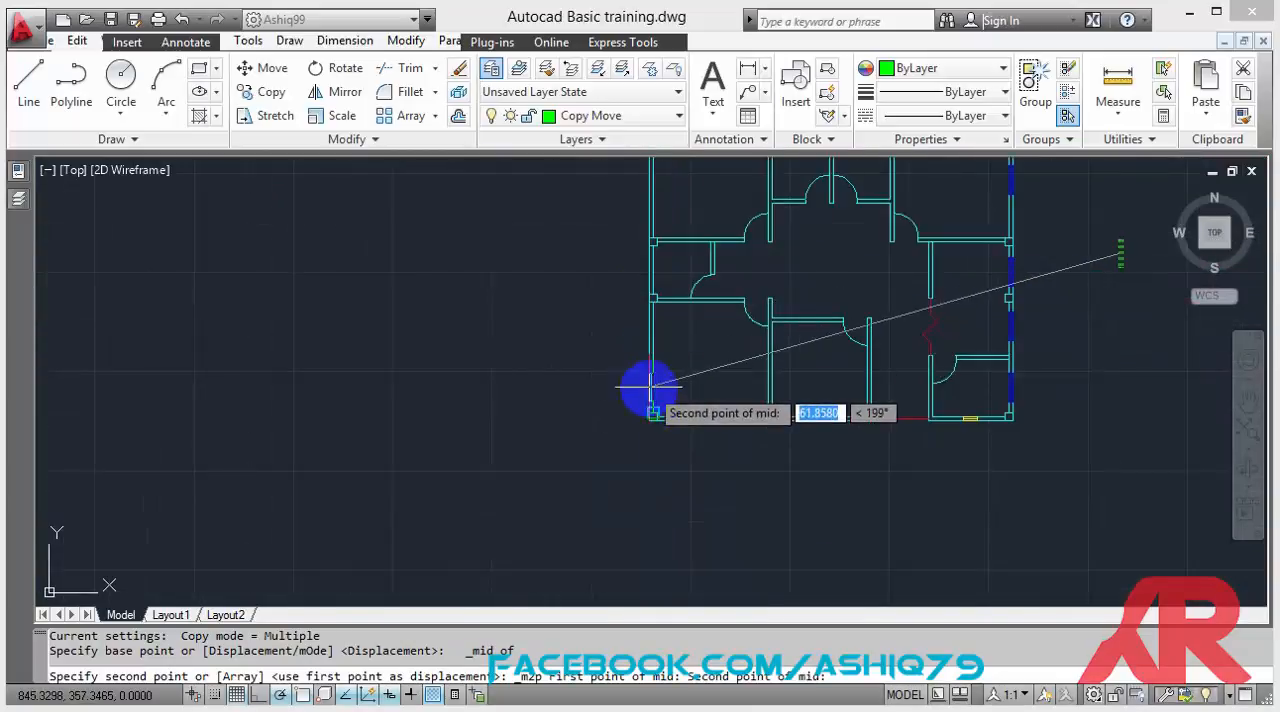
scroll(652, 398, up, 9)
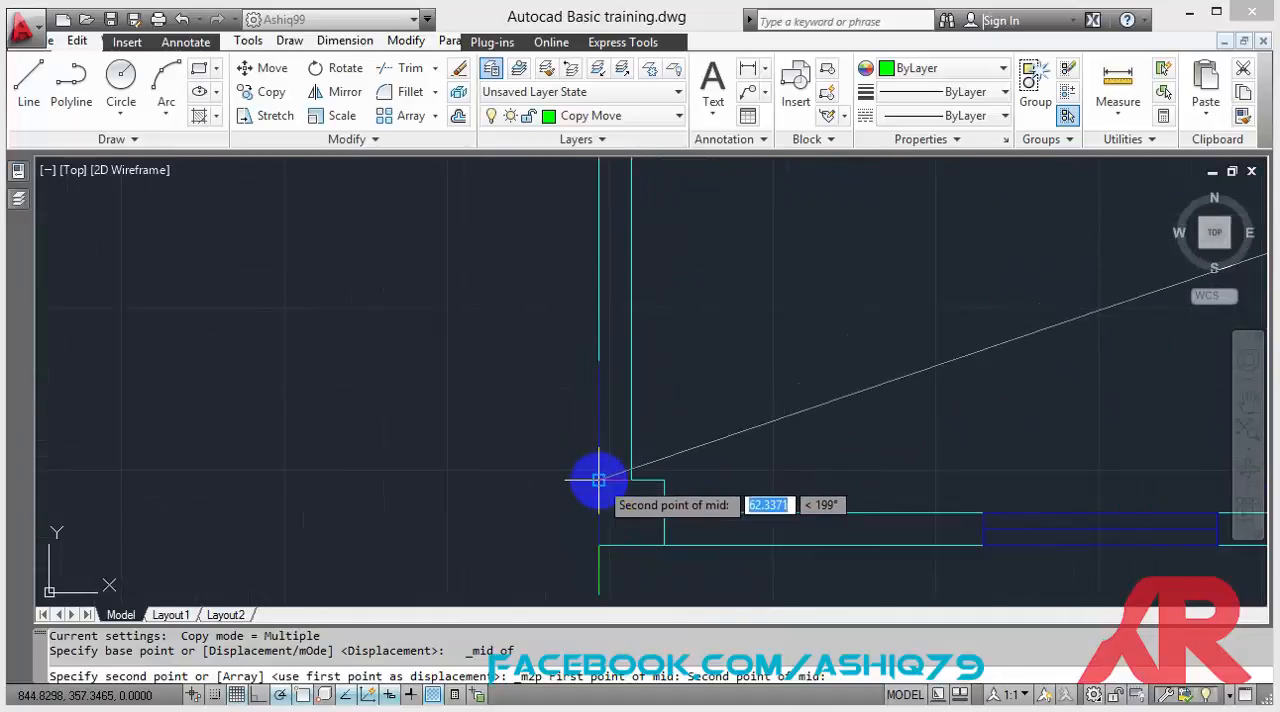
click(598, 481)
Place another window copy on the upper-left room's outer left wall, centered between its two column corners, and end the Copy command.
scroll(543, 457, down, 4)
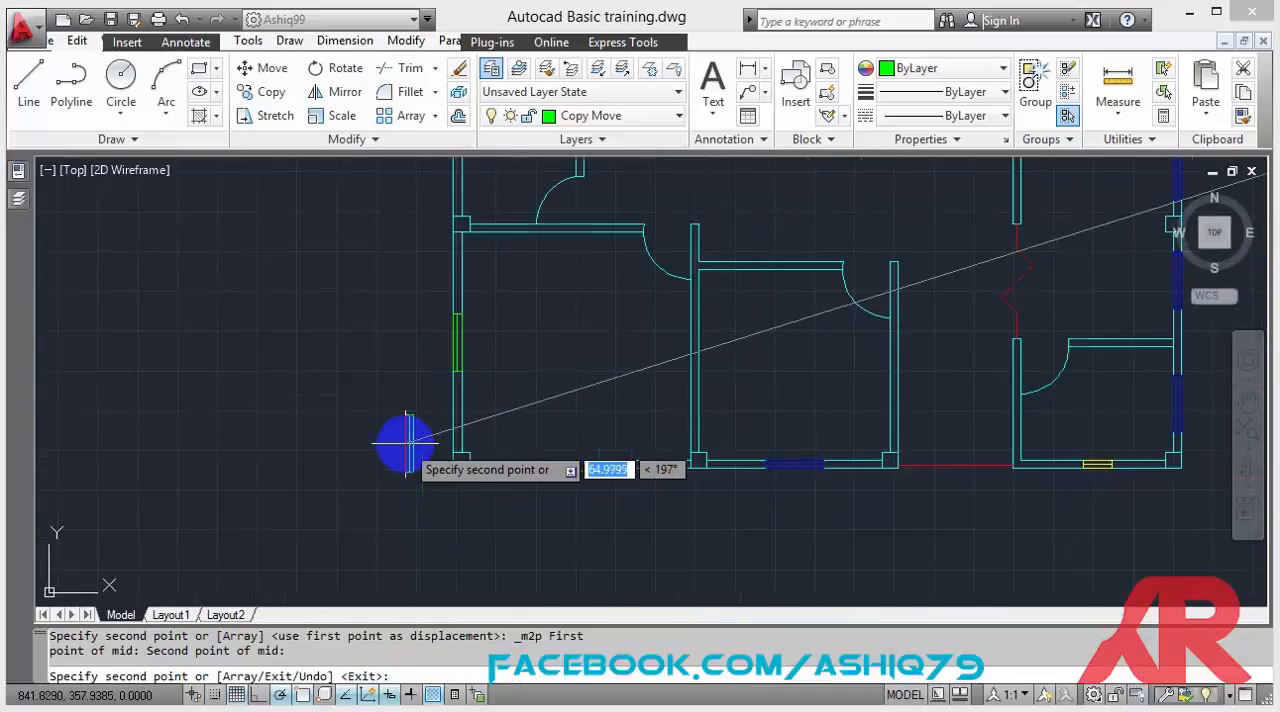
scroll(374, 338, down, 6)
scroll(341, 277, up, 6)
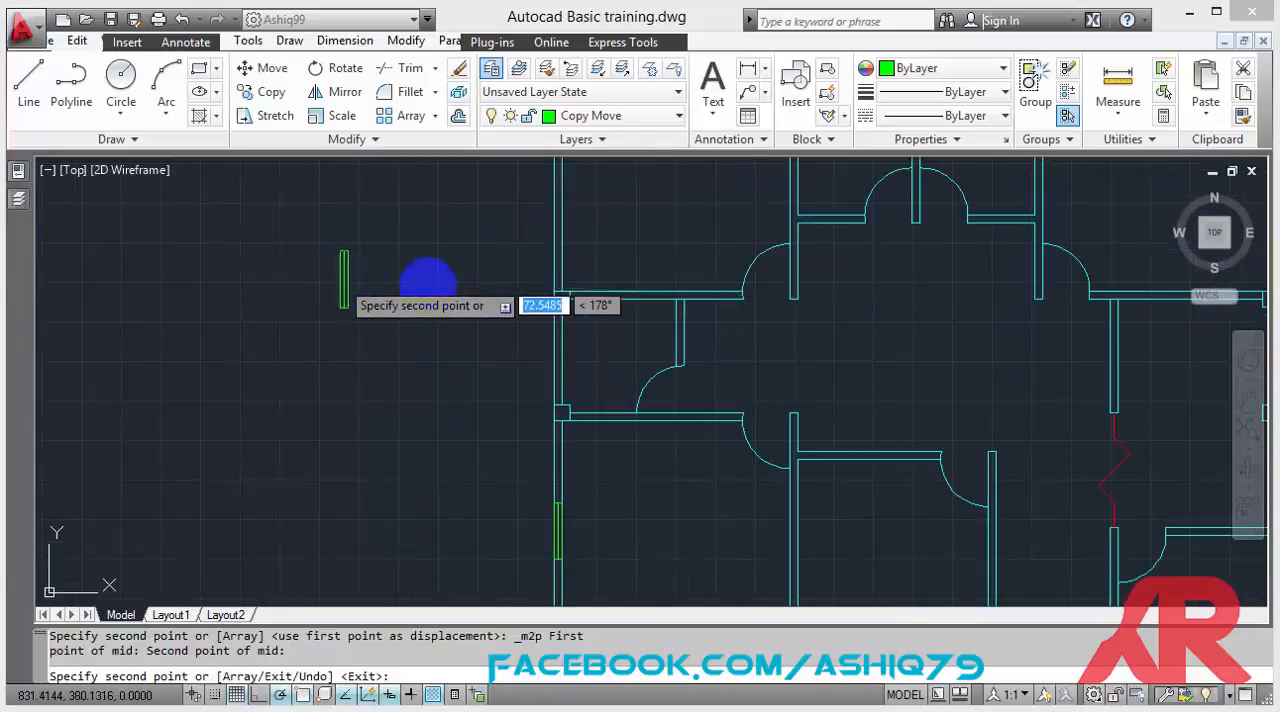
scroll(525, 360, down, 2)
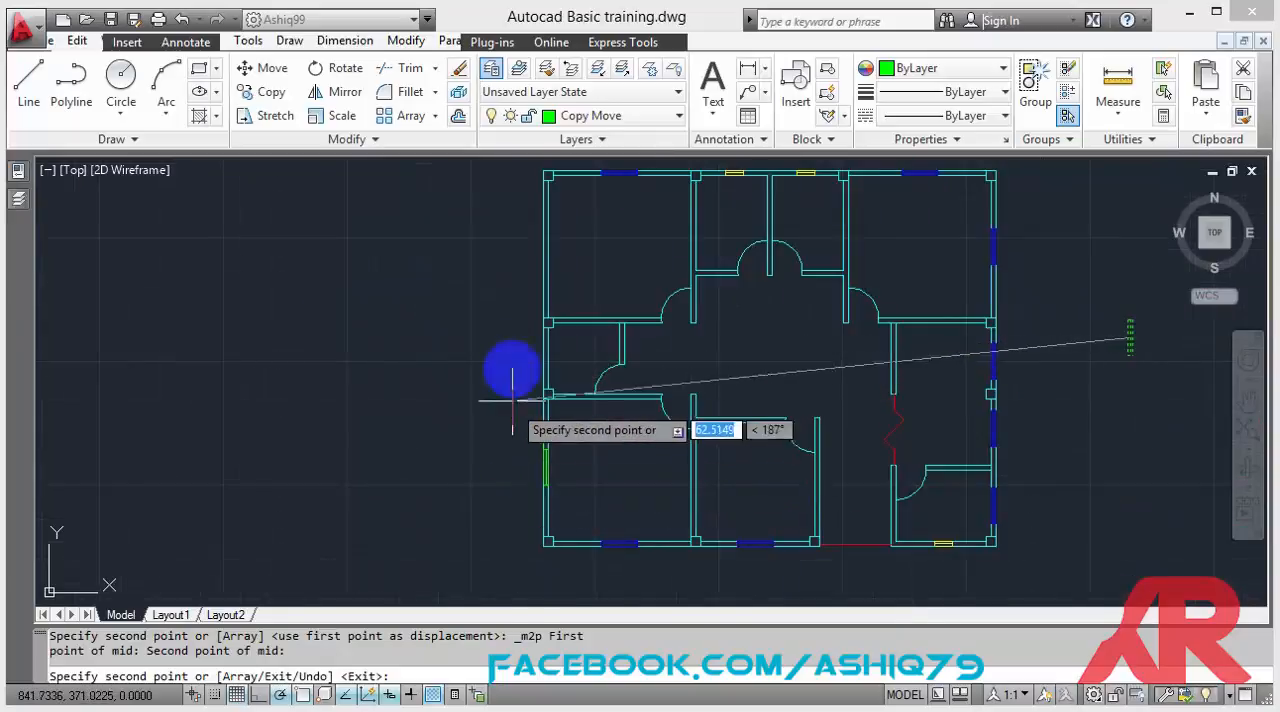
scroll(529, 175, up, 3)
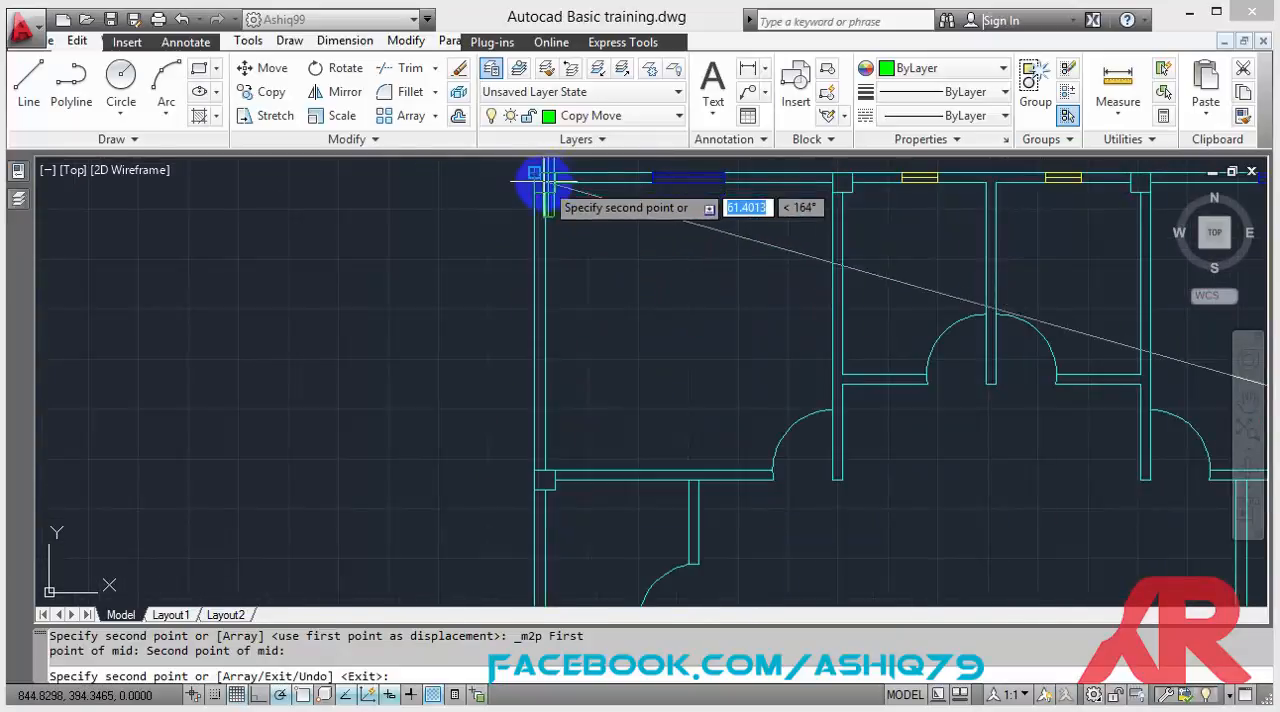
shift+right_click(441, 241)
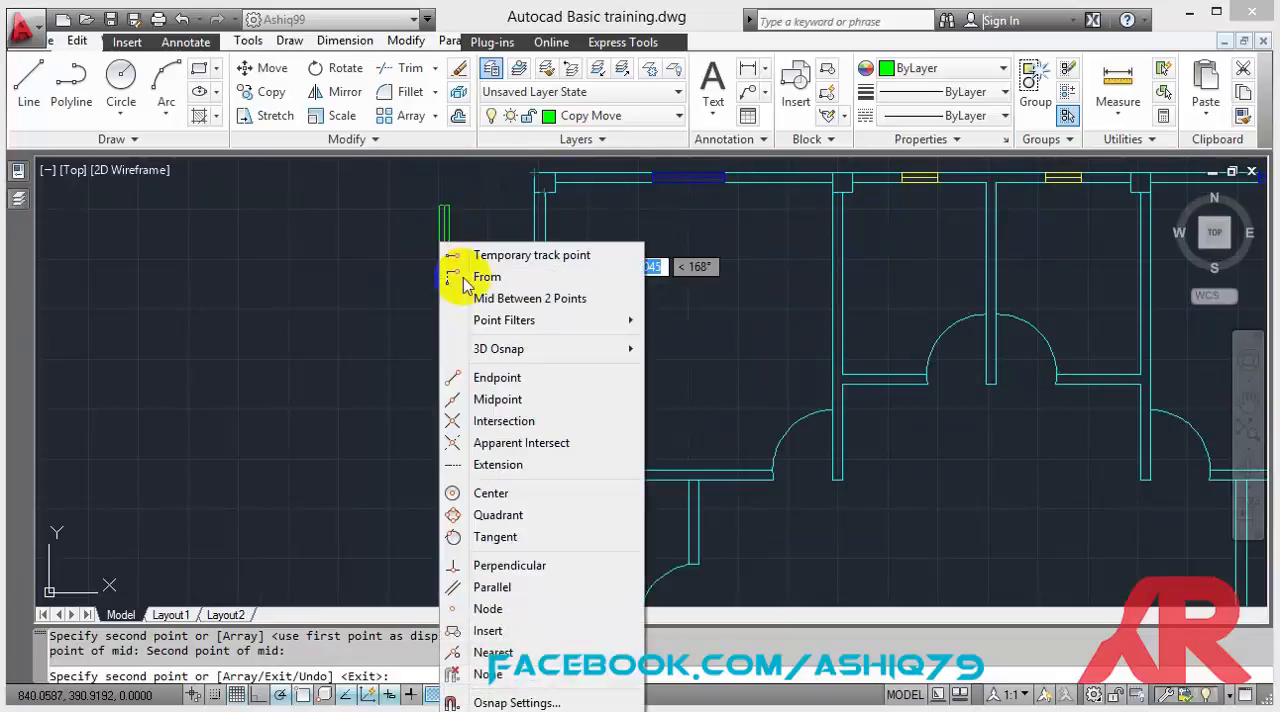
click(518, 297)
scroll(527, 185, up, 3)
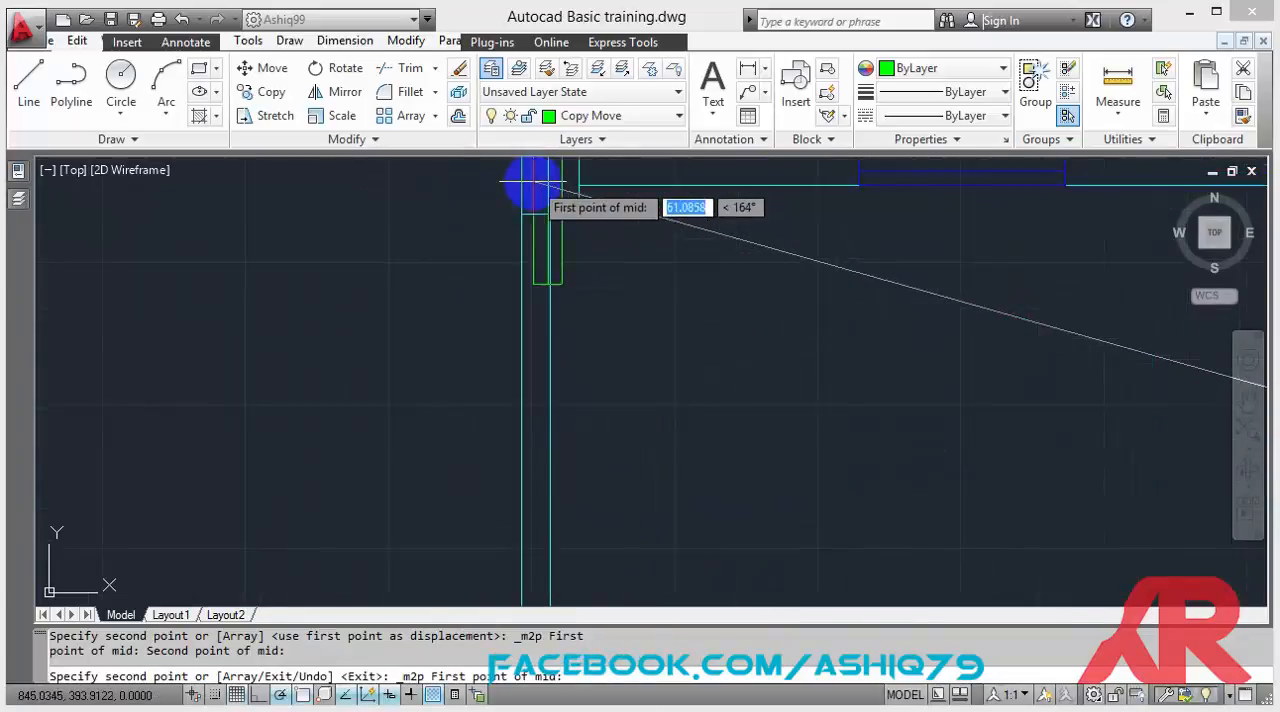
click(516, 218)
scroll(500, 414, down, 3)
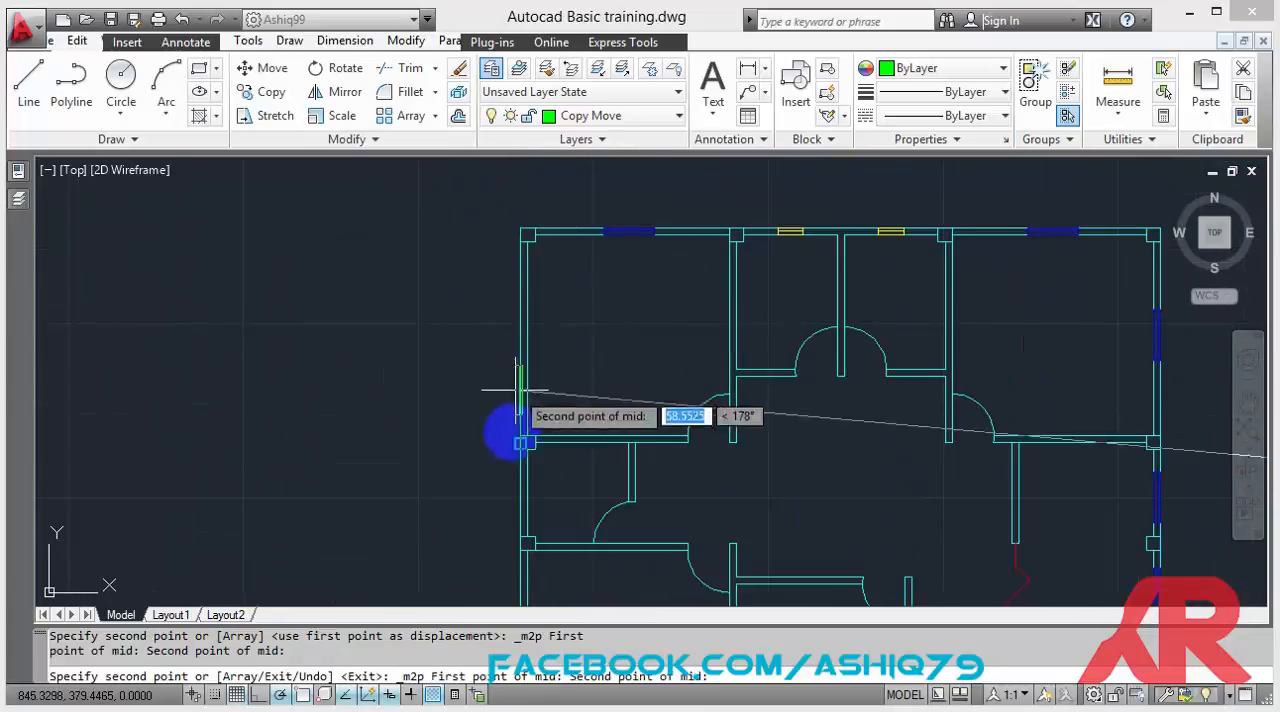
scroll(520, 483, up, 3)
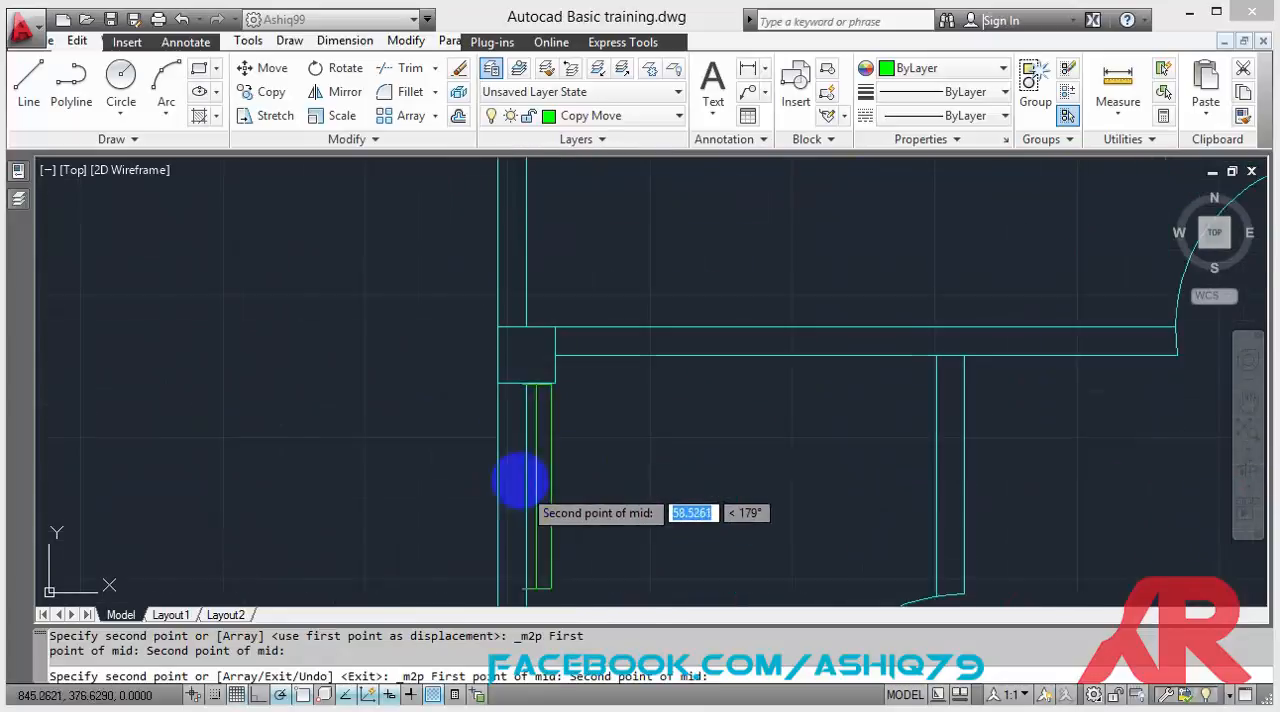
click(490, 327)
scroll(430, 460, down, 3)
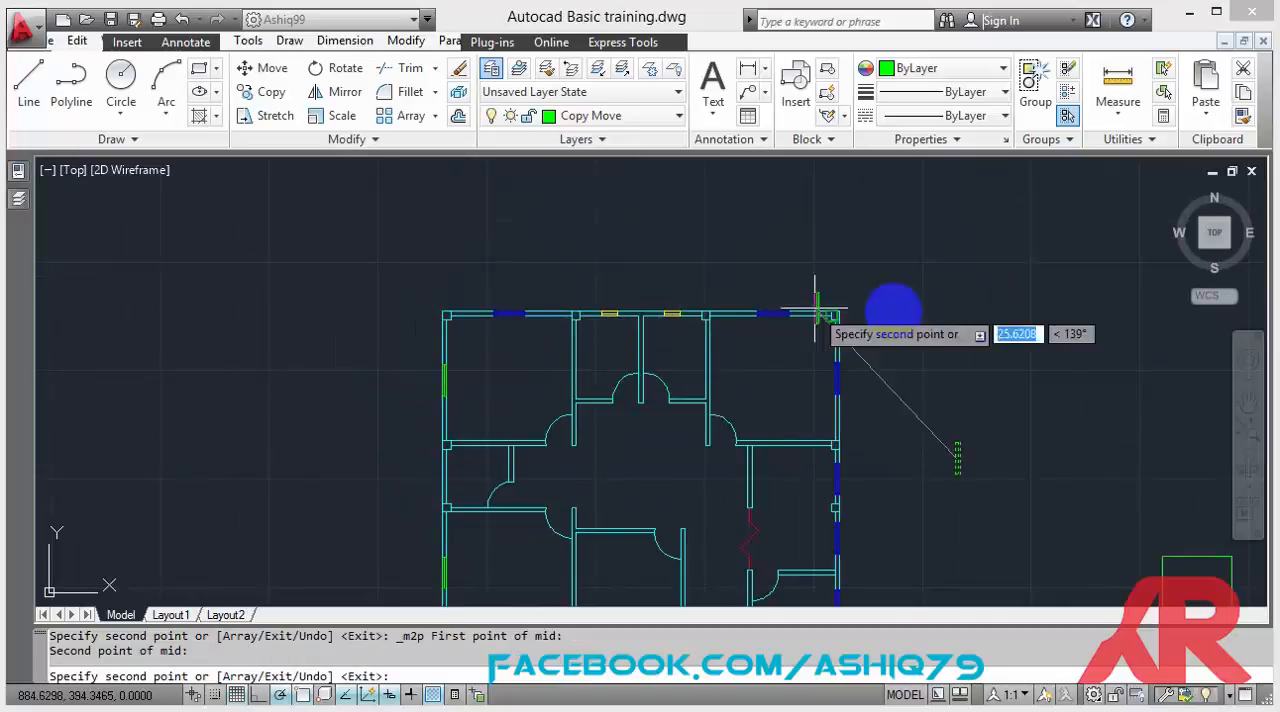
key(Escape)
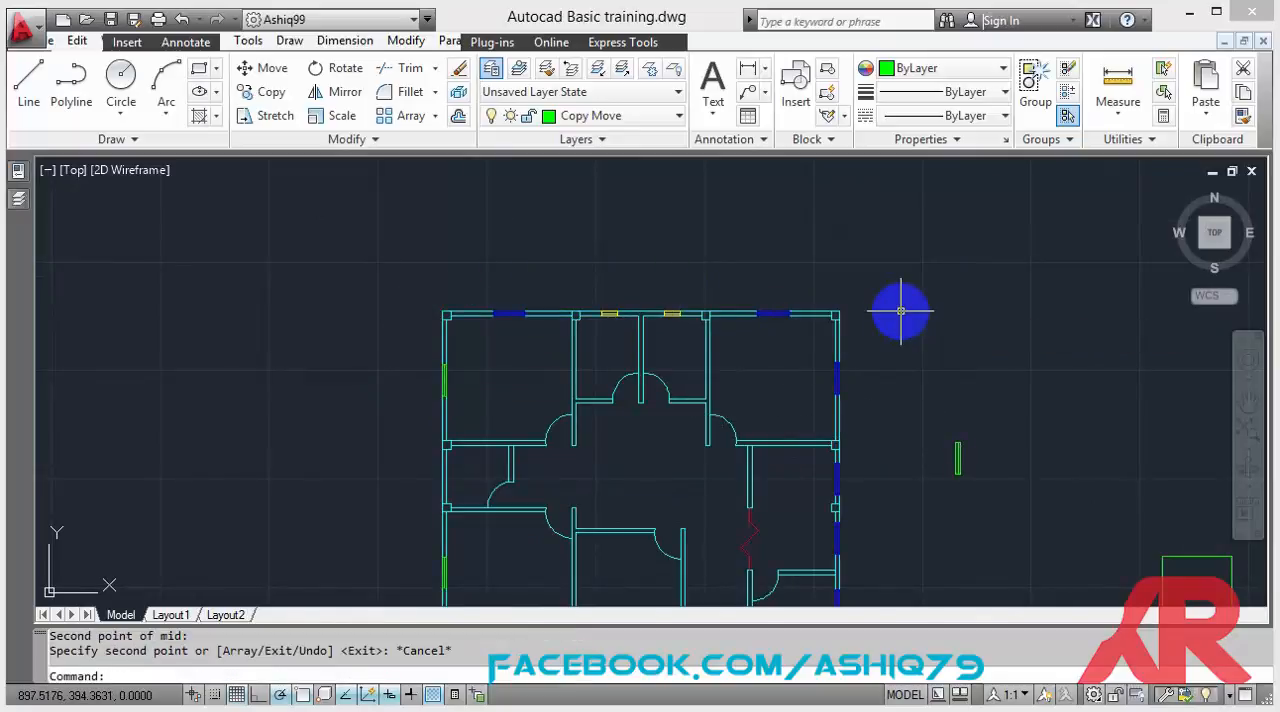
scroll(890, 330, down, 2)
scroll(728, 319, up, 3)
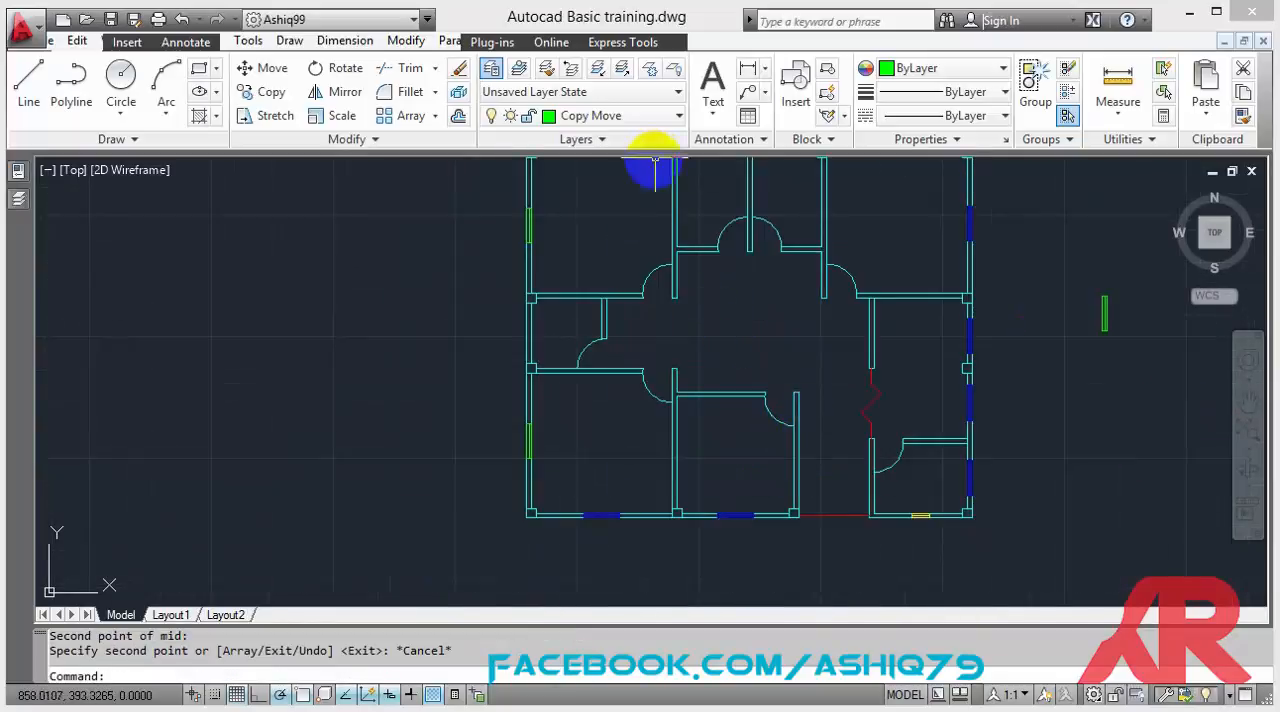
scroll(651, 194, down, 2)
scroll(652, 196, up, 1)
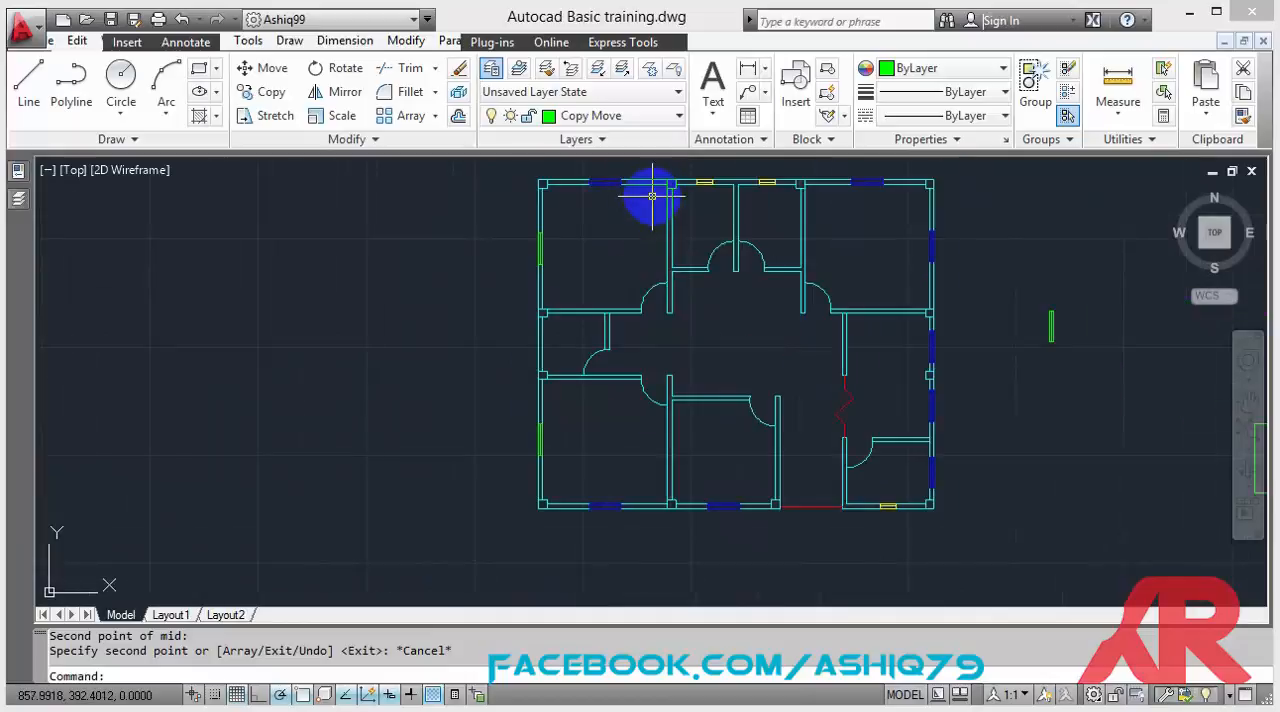